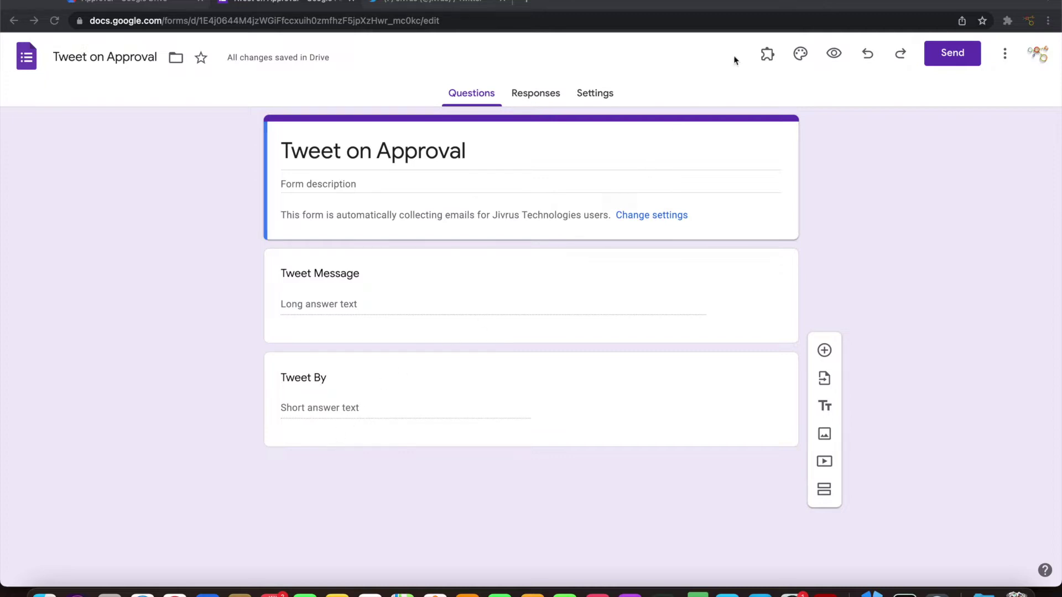
Open the Add-ons menu in the Tweet on Approval form editor
click(767, 58)
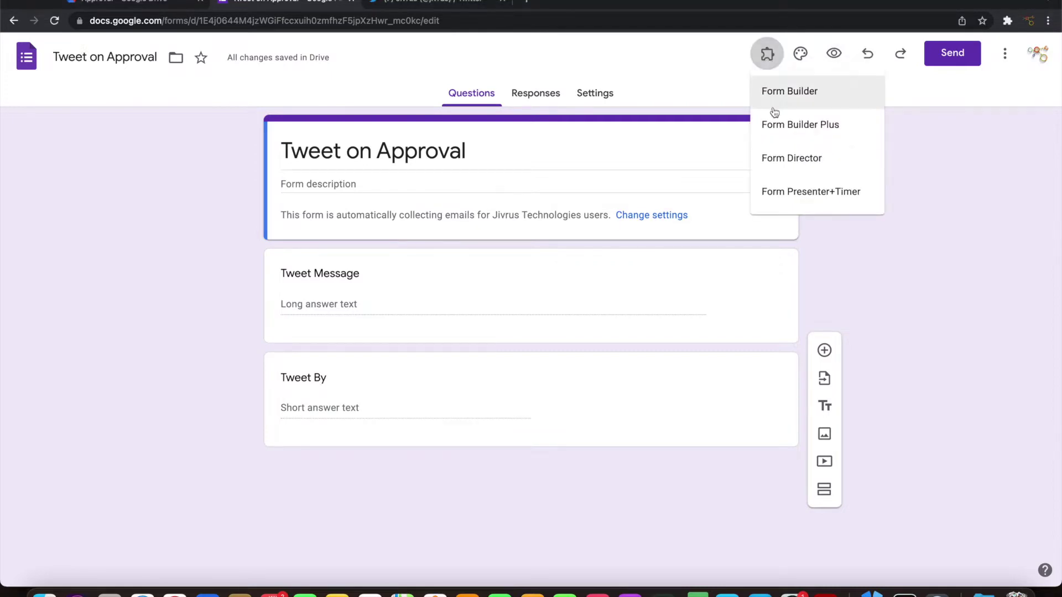
Create a Form Director Twitter service named 'Post Tweet on Approval'
click(782, 158)
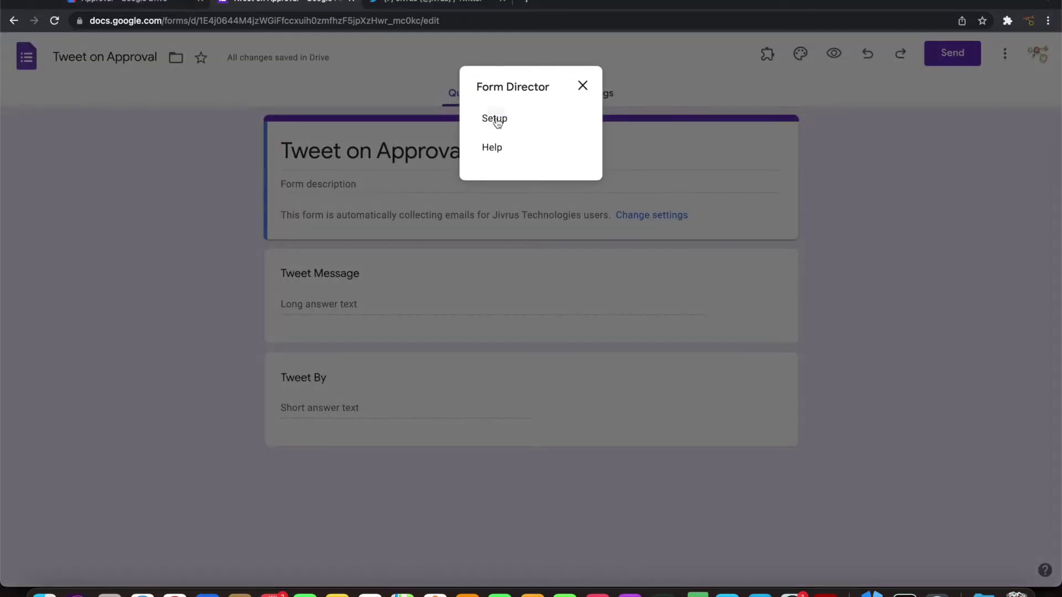
click(496, 119)
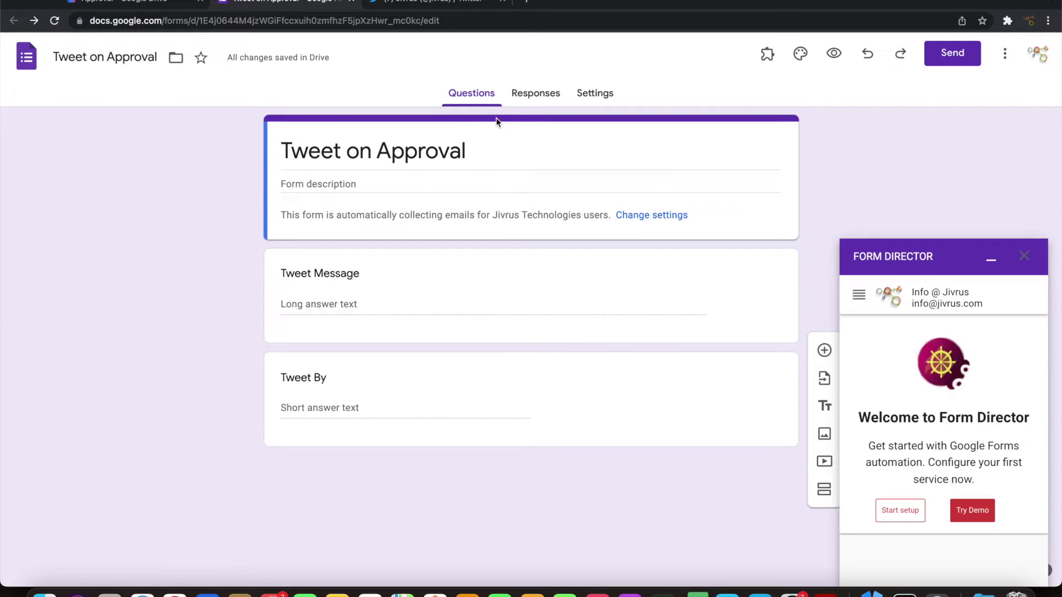
click(884, 517)
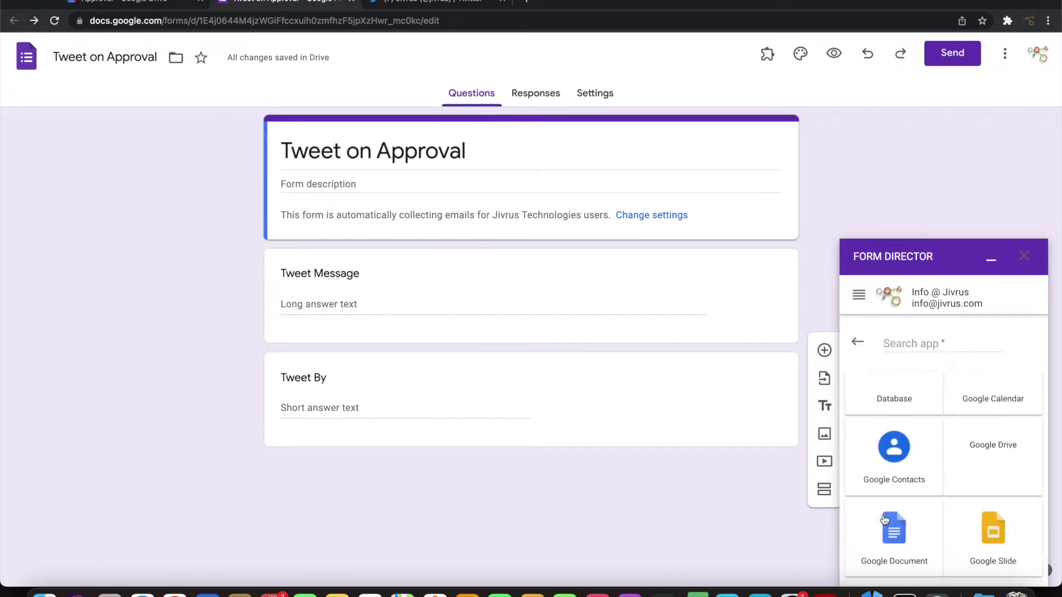
click(903, 343)
text(T)
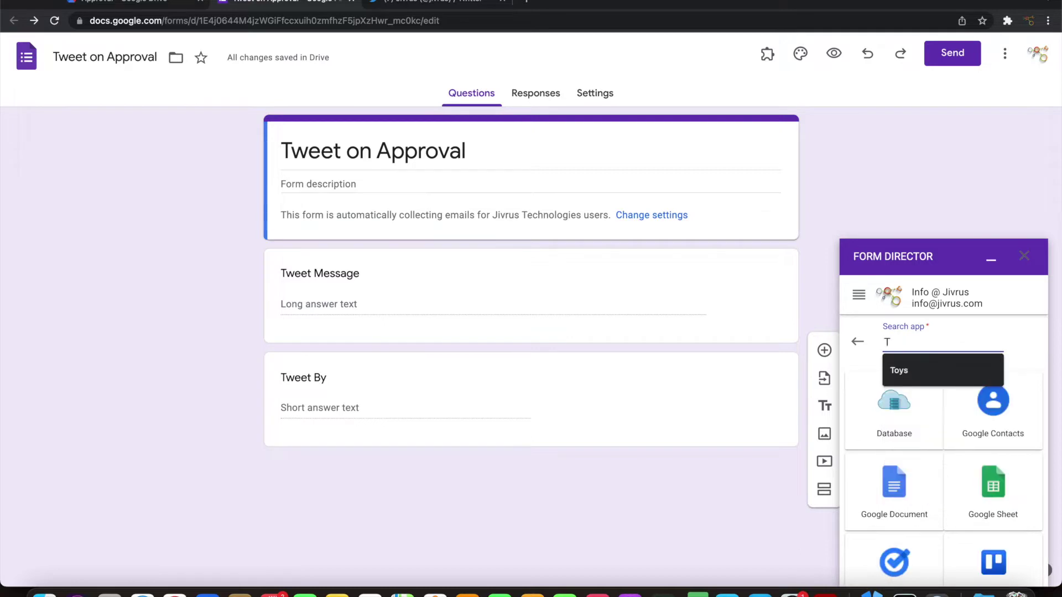
text(wi)
click(999, 401)
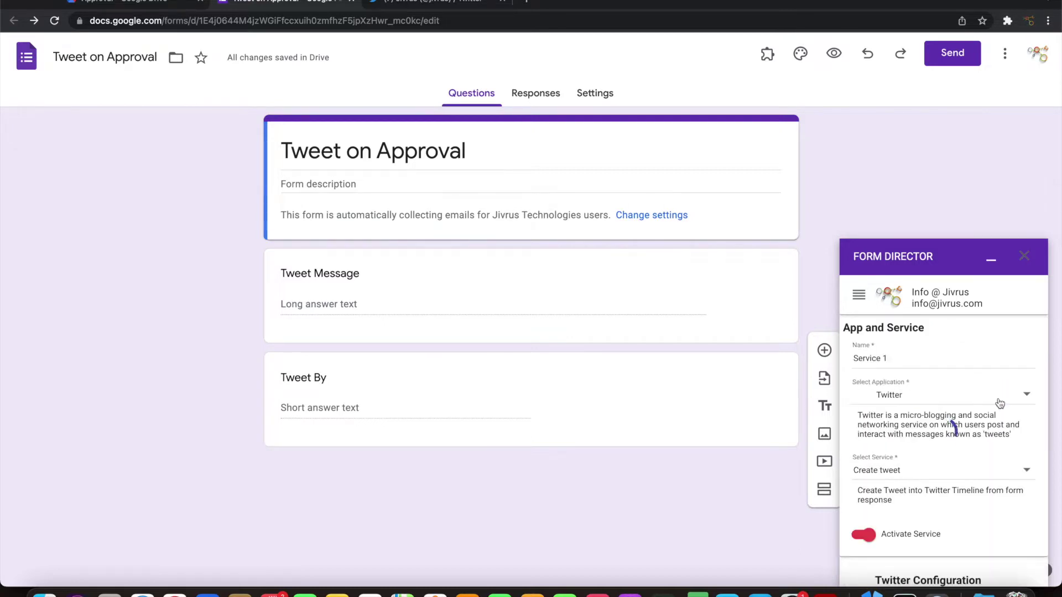
triple_click(890, 357)
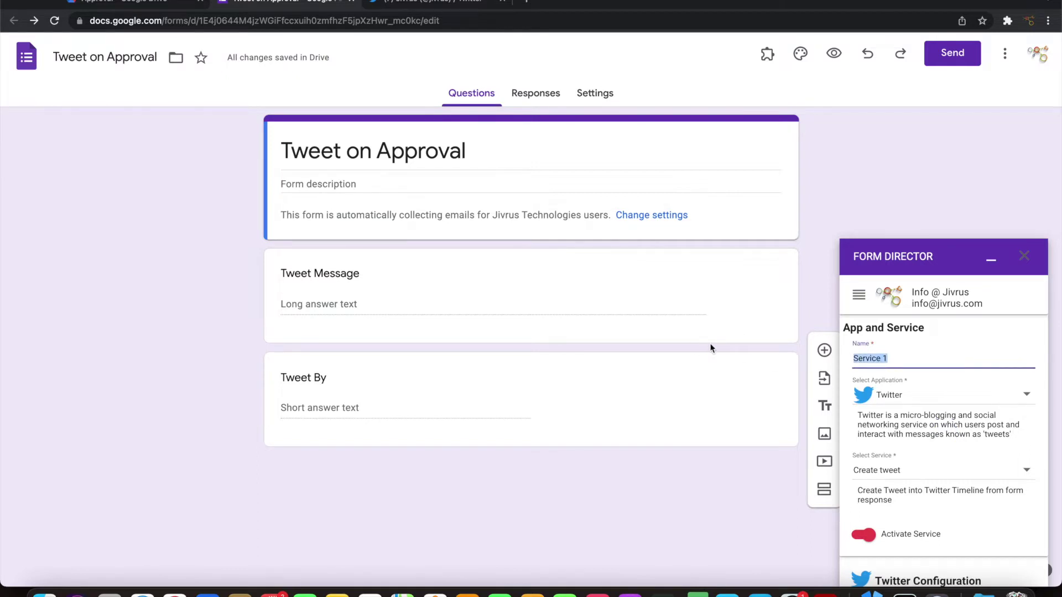
text(Post Tweet on Approval)
scroll(936, 448, down, 4)
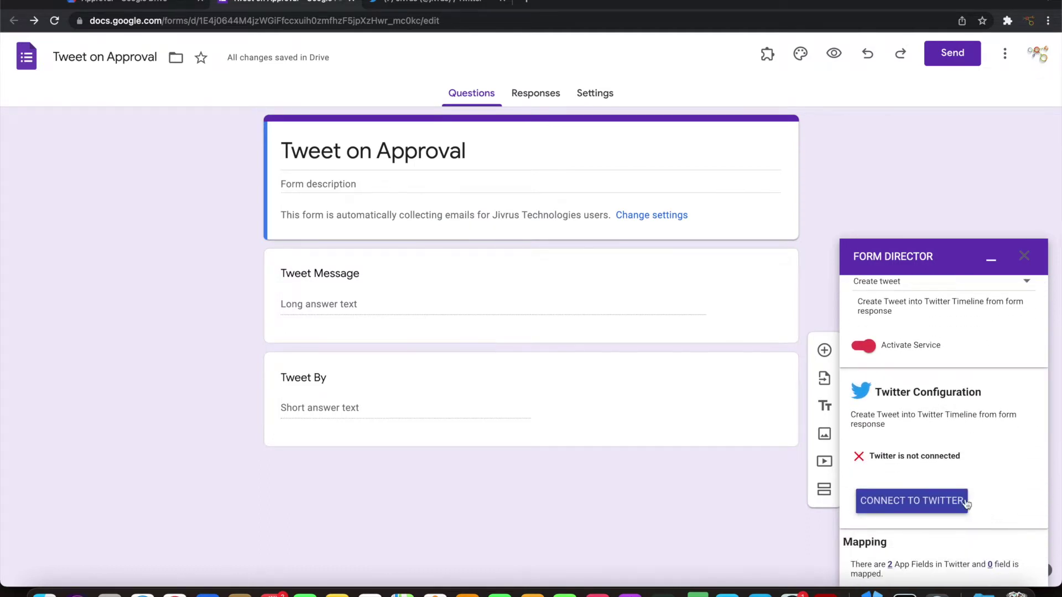
Authorize the Form Director app on Twitter and return to the form
click(931, 504)
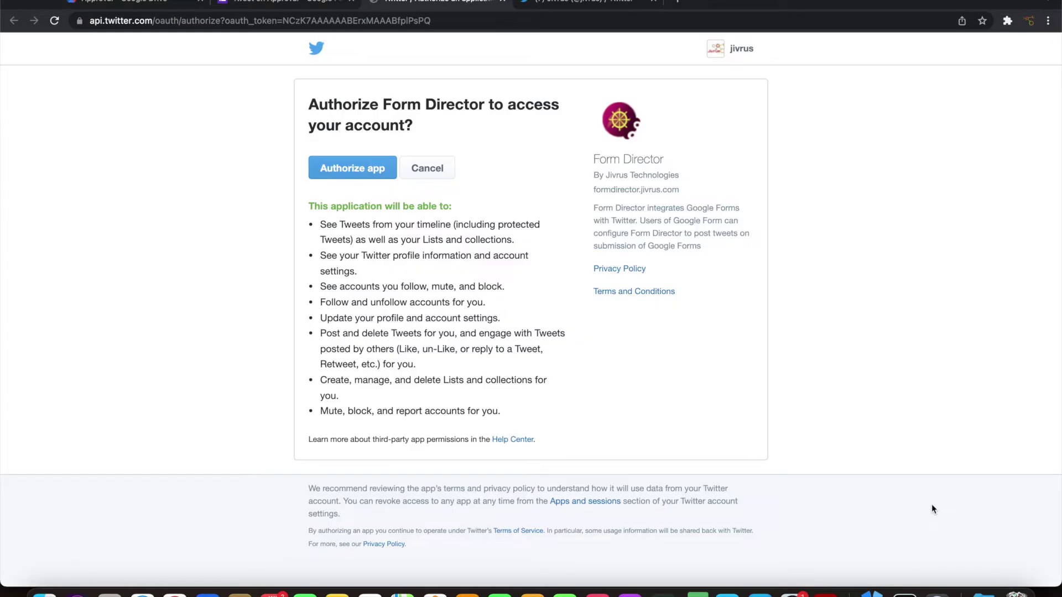
click(376, 176)
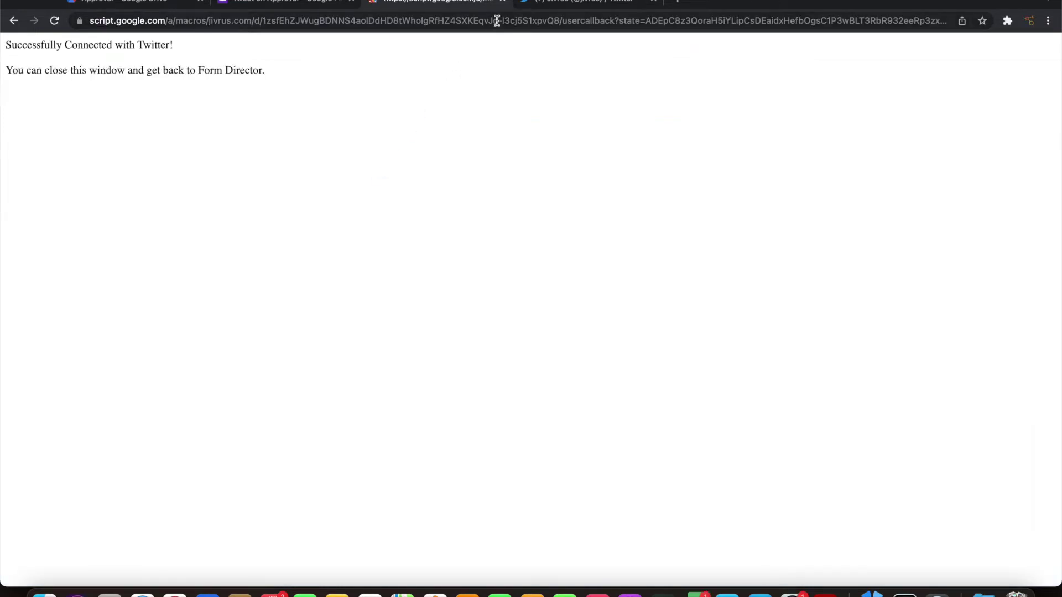
click(504, 3)
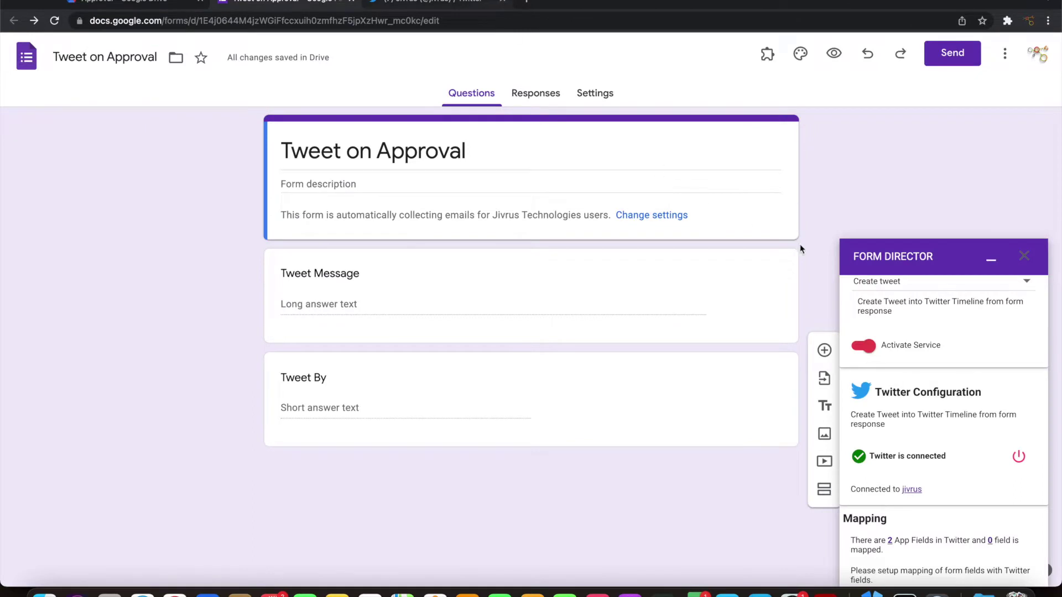
scroll(970, 447, down, 3)
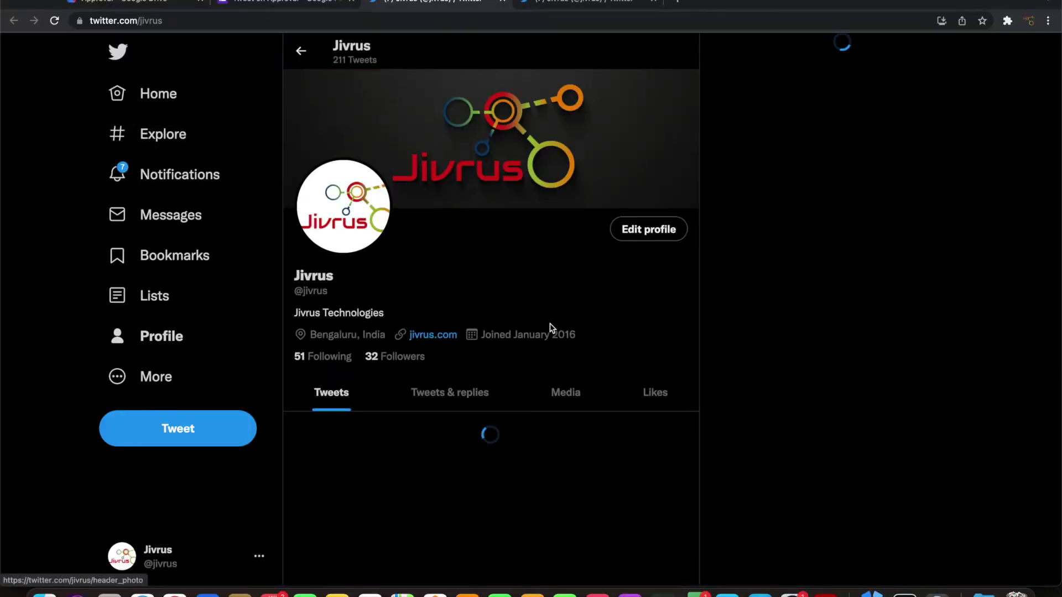
scroll(576, 464, down, 1)
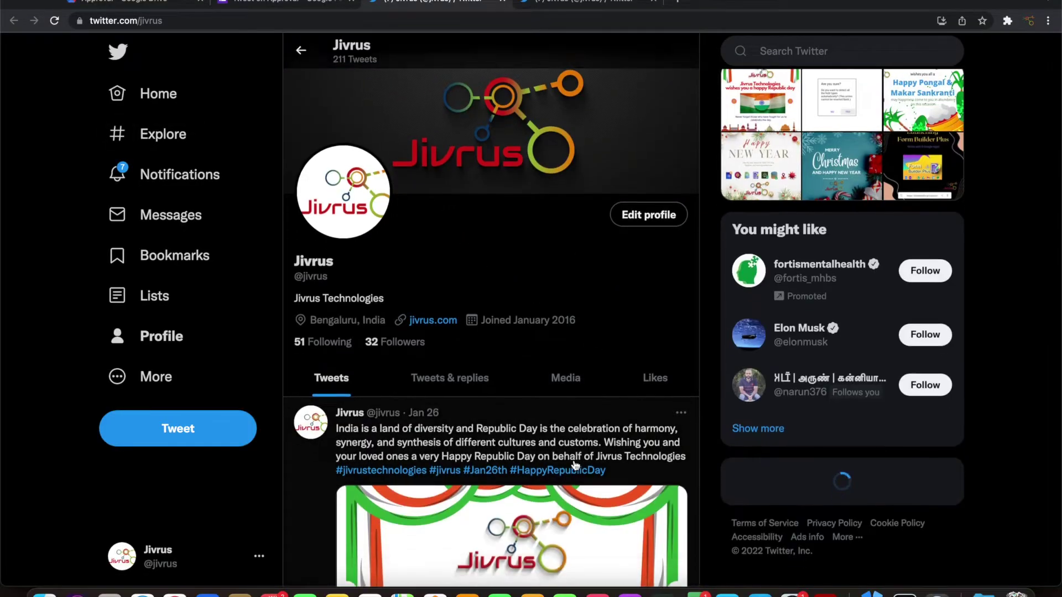
Open Form Director's field mapping without adding app fields, and map the Twitter Status field
click(314, 8)
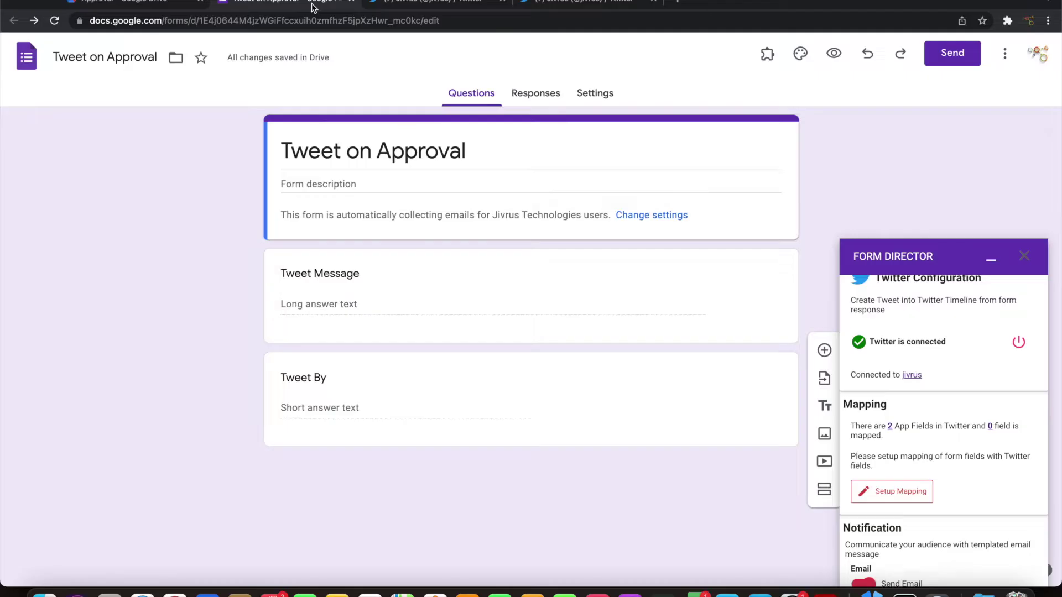
scroll(967, 450, down, 1)
scroll(967, 450, down, 3)
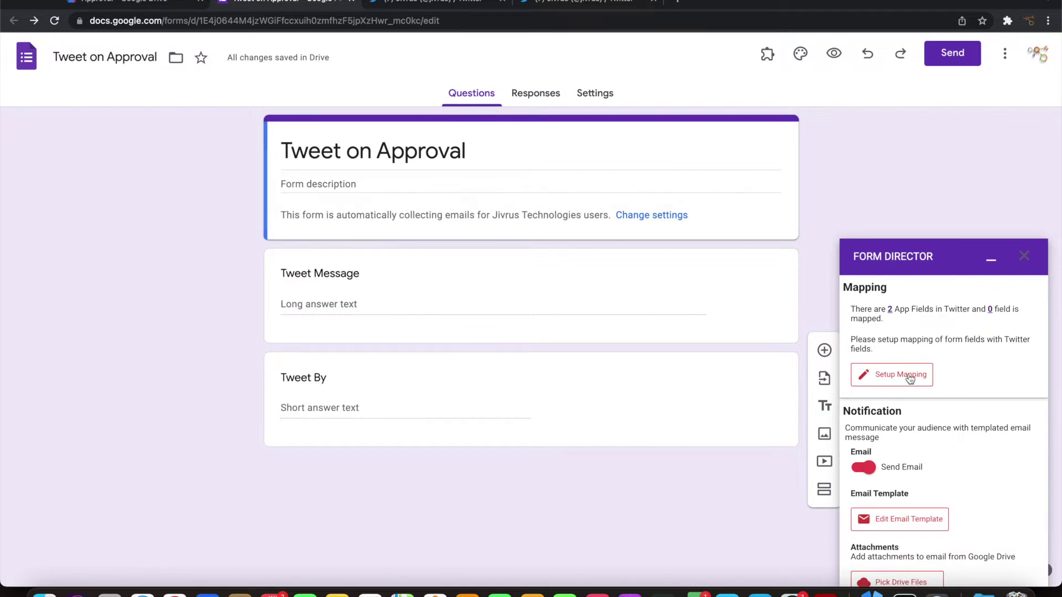
click(910, 380)
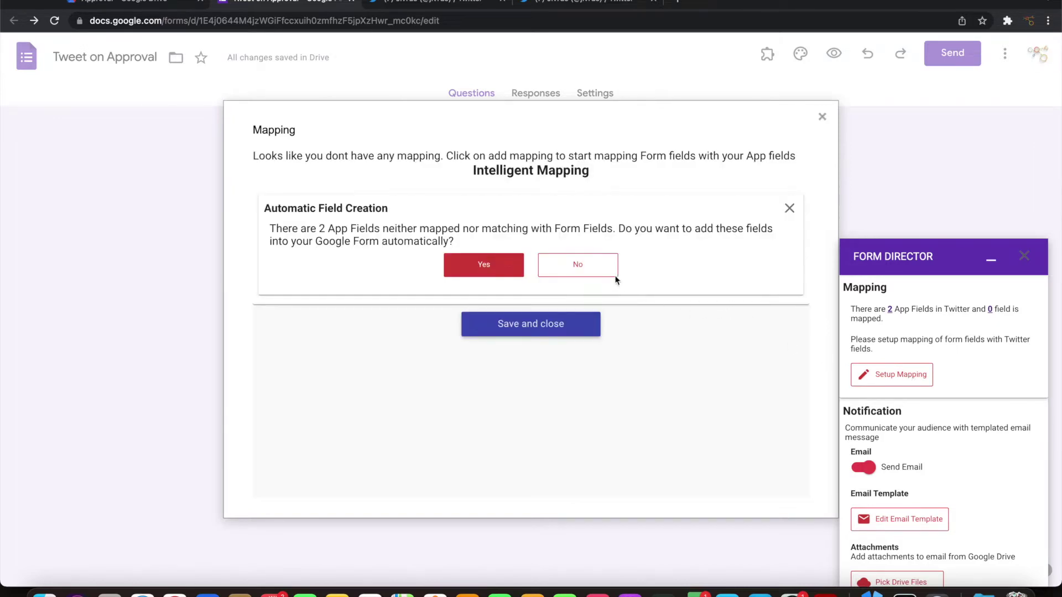
click(596, 272)
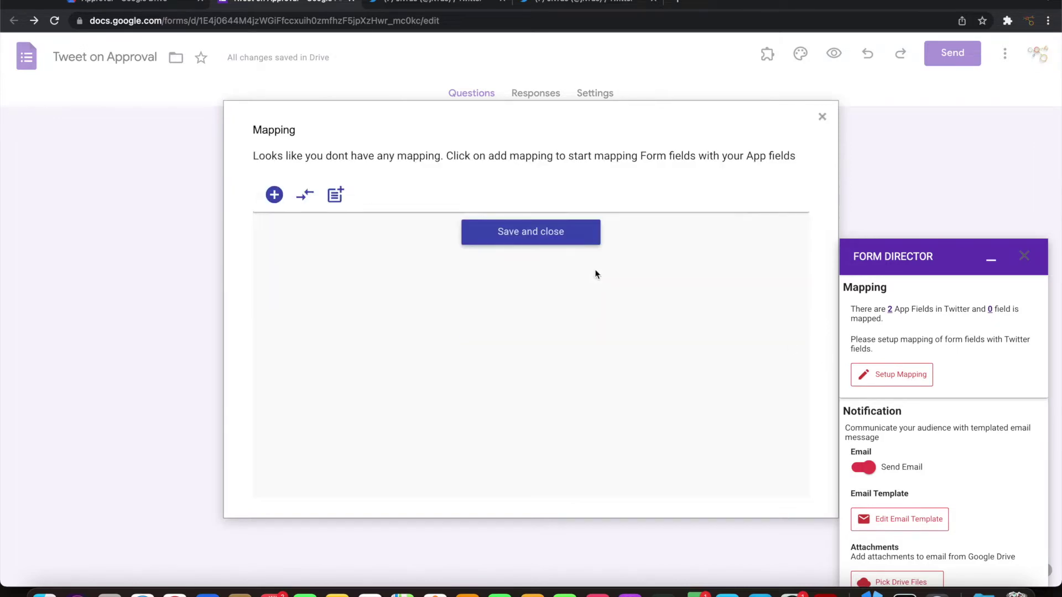
click(274, 194)
click(320, 241)
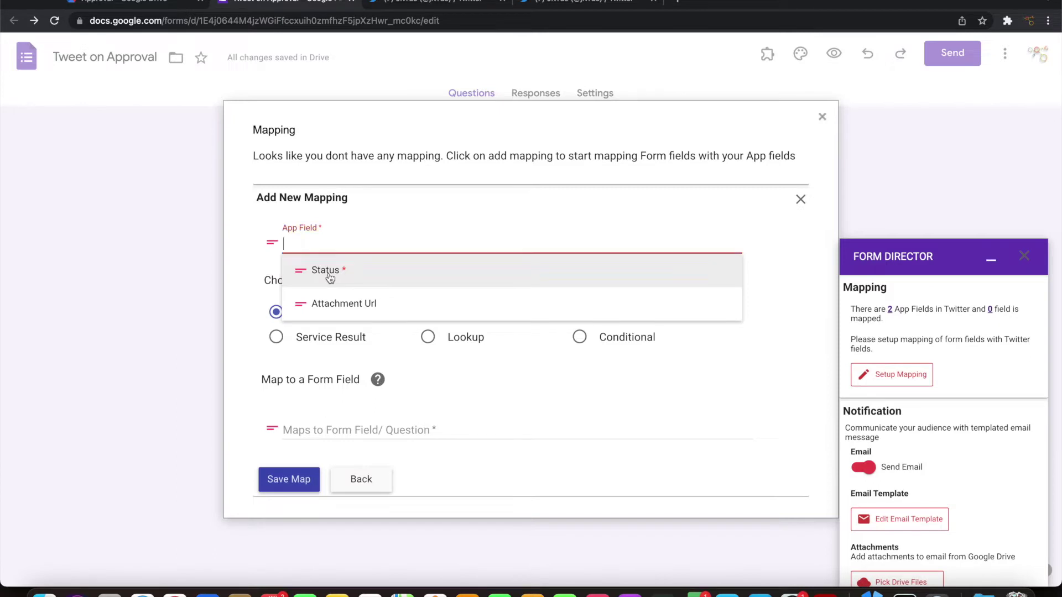
click(330, 277)
Set Status to the template '${Tweet Message} - ${Tweet By}' and save the mapping
click(591, 318)
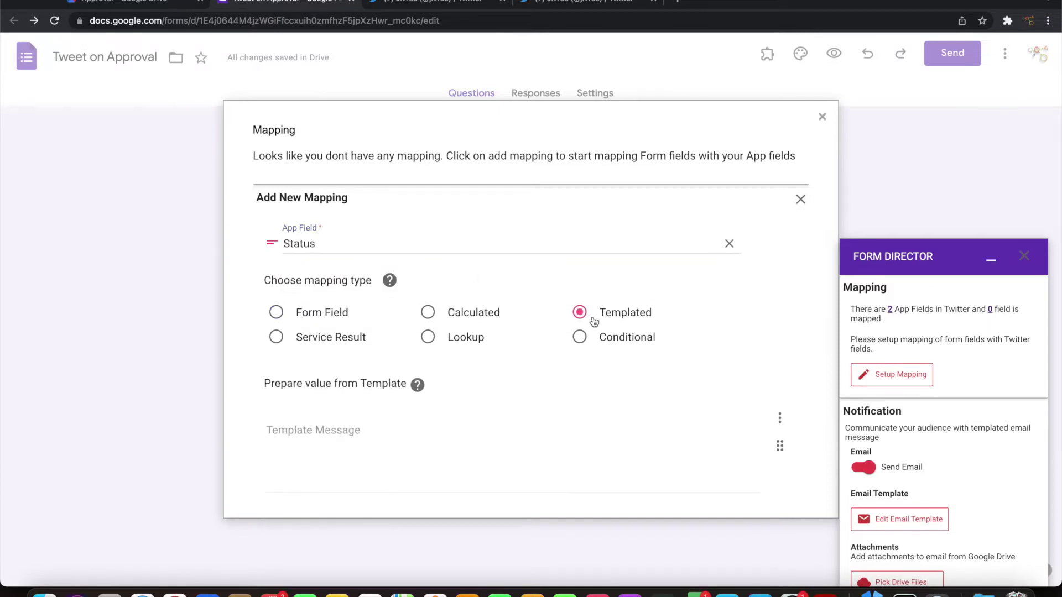
scroll(590, 322, down, 5)
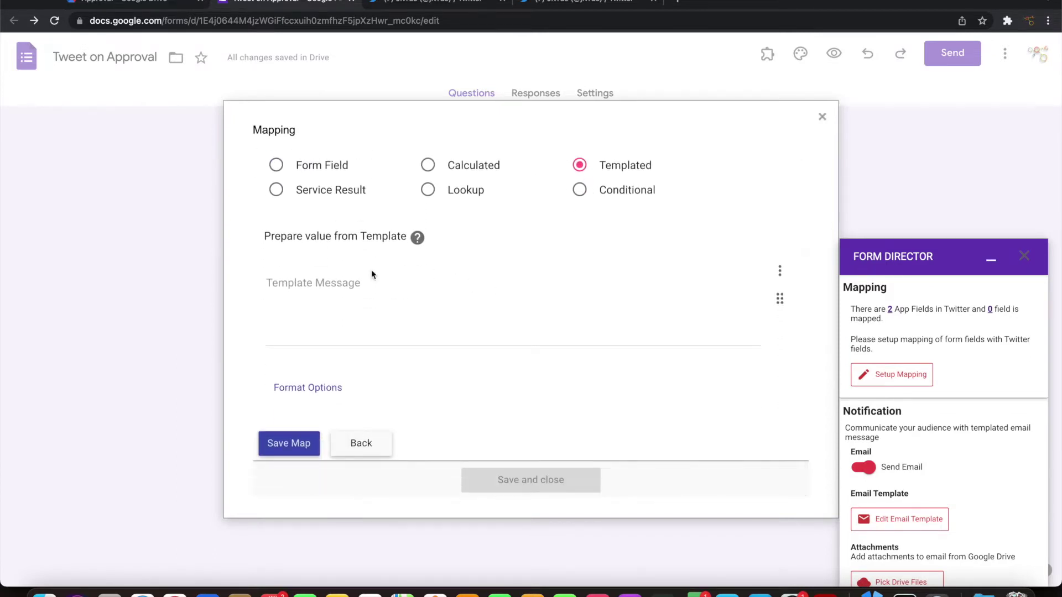
click(344, 284)
click(780, 274)
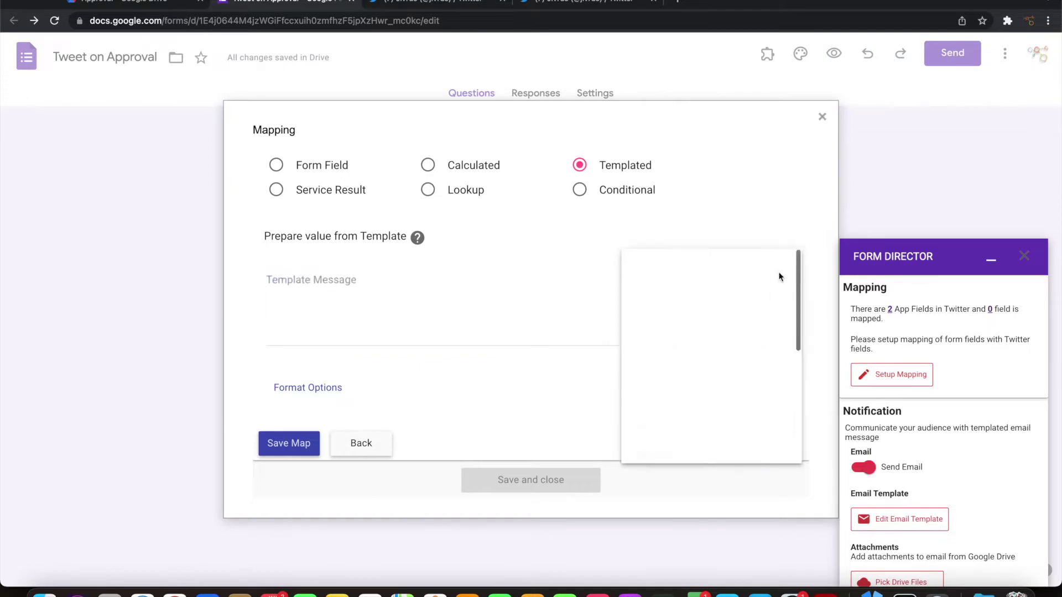
click(689, 352)
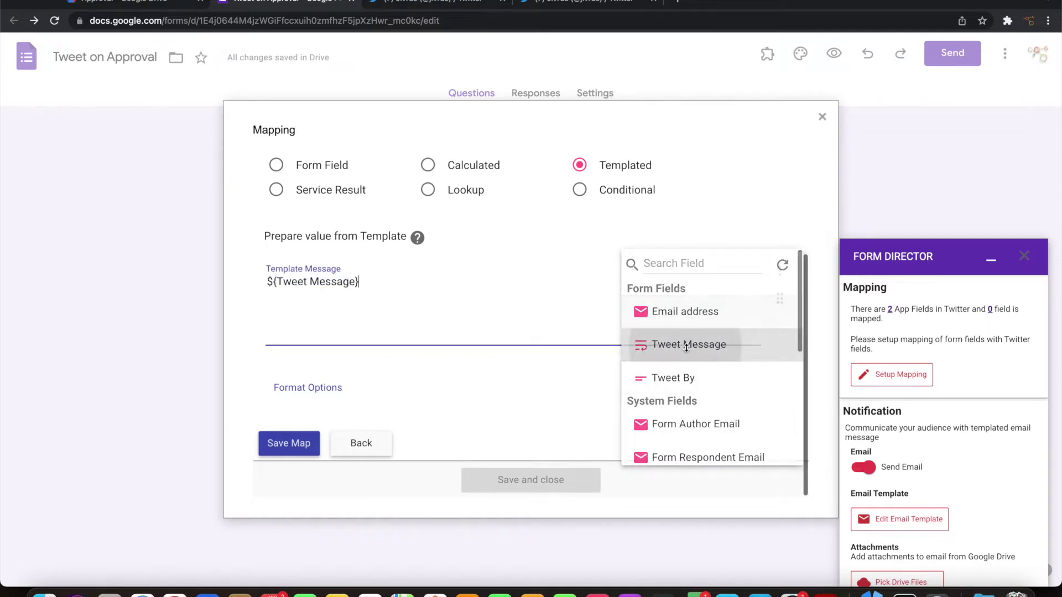
text(-)
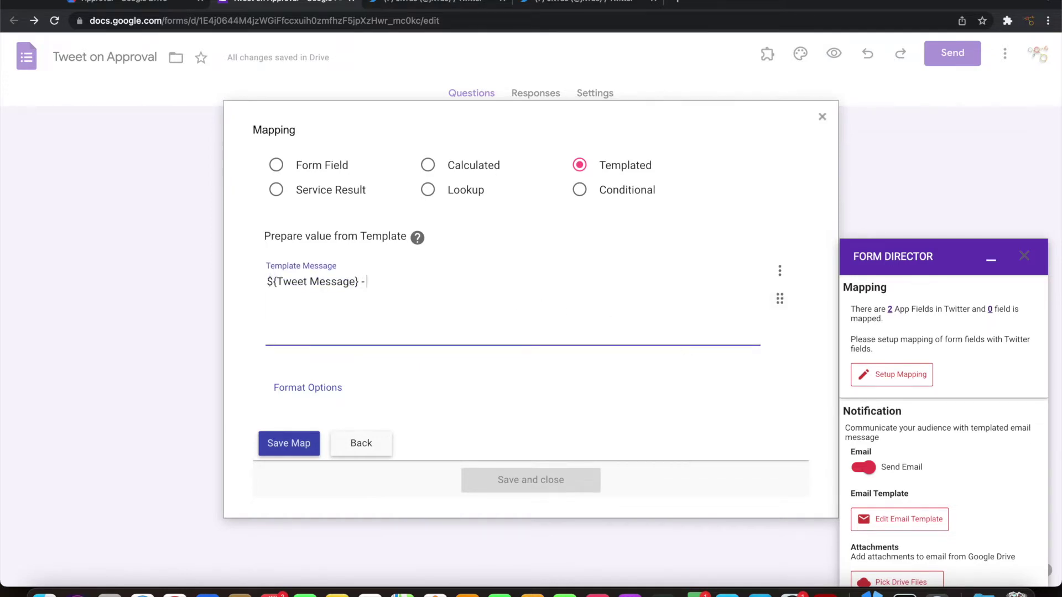
click(780, 271)
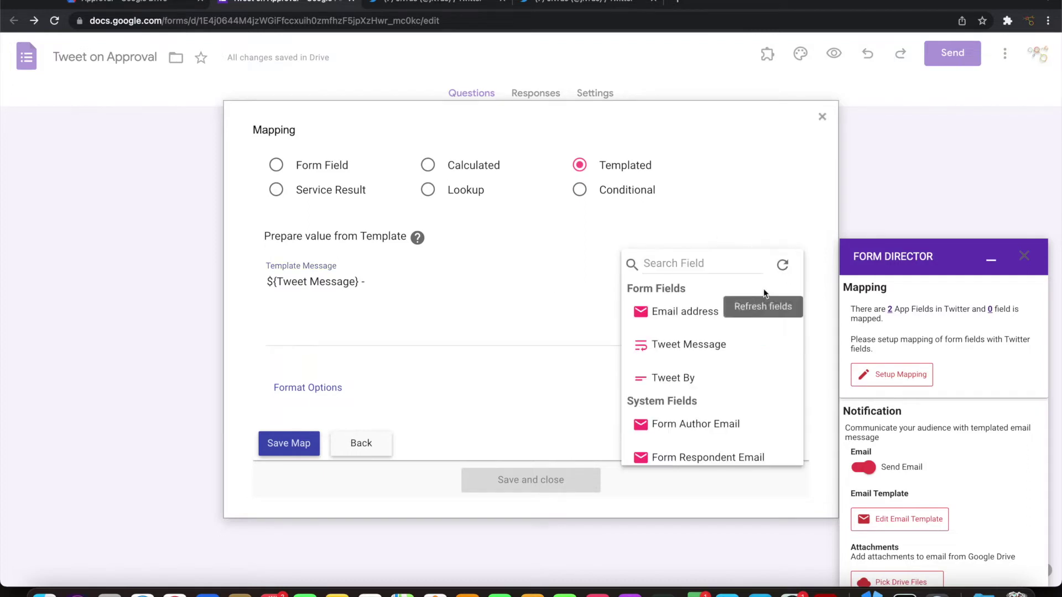
click(673, 384)
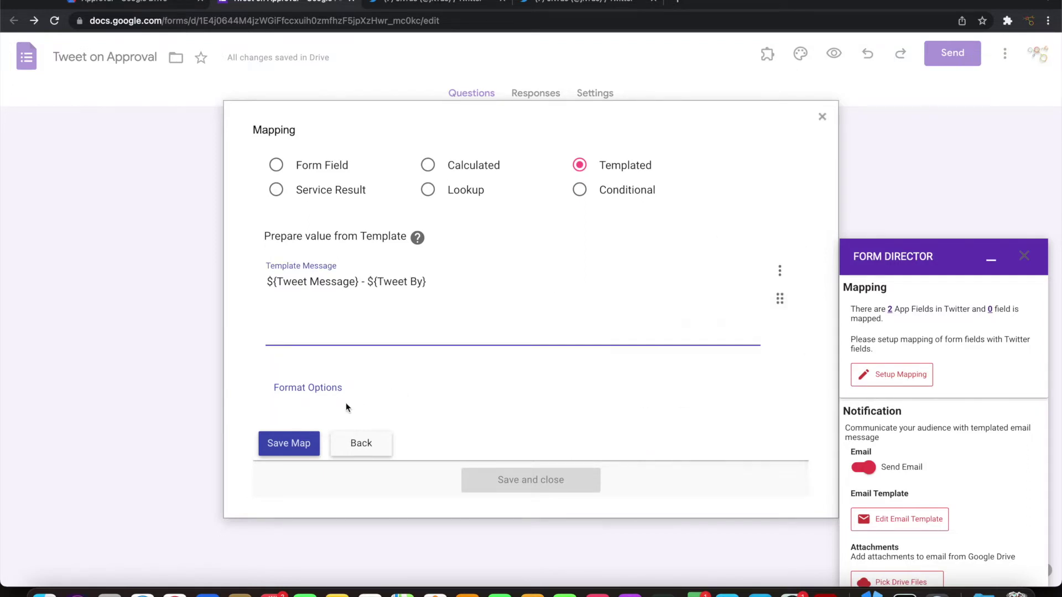
click(289, 442)
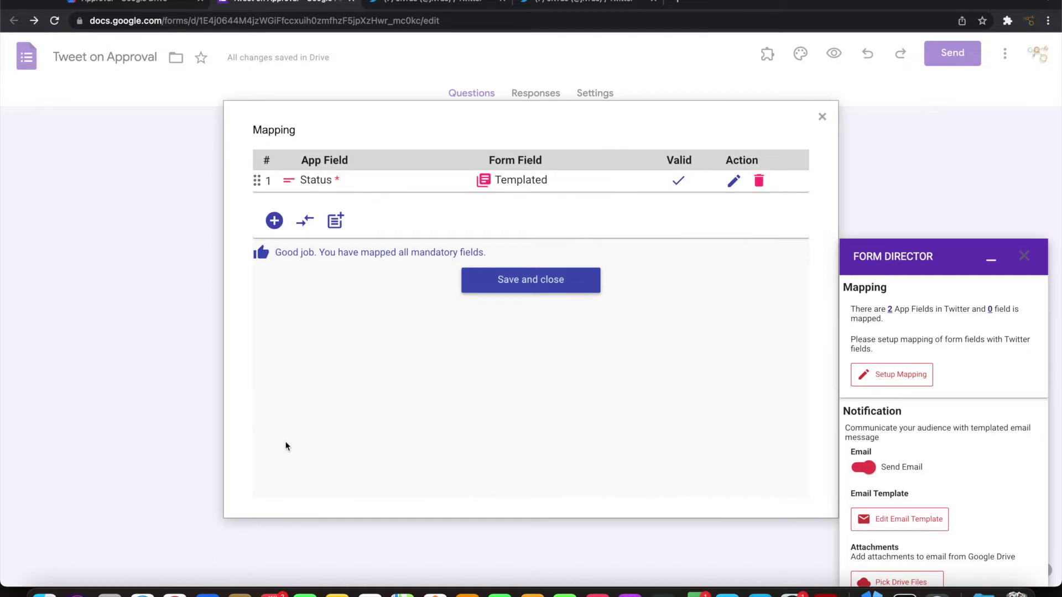
click(510, 281)
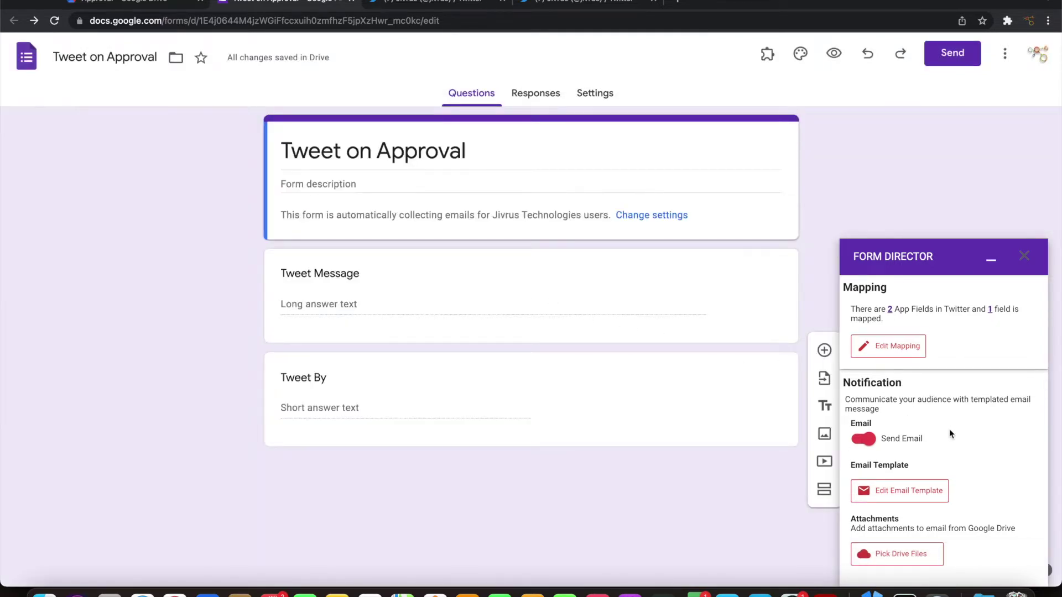
Turn off the notification email and require approval before tweeting
scroll(953, 436, down, 1)
scroll(954, 432, down, 1)
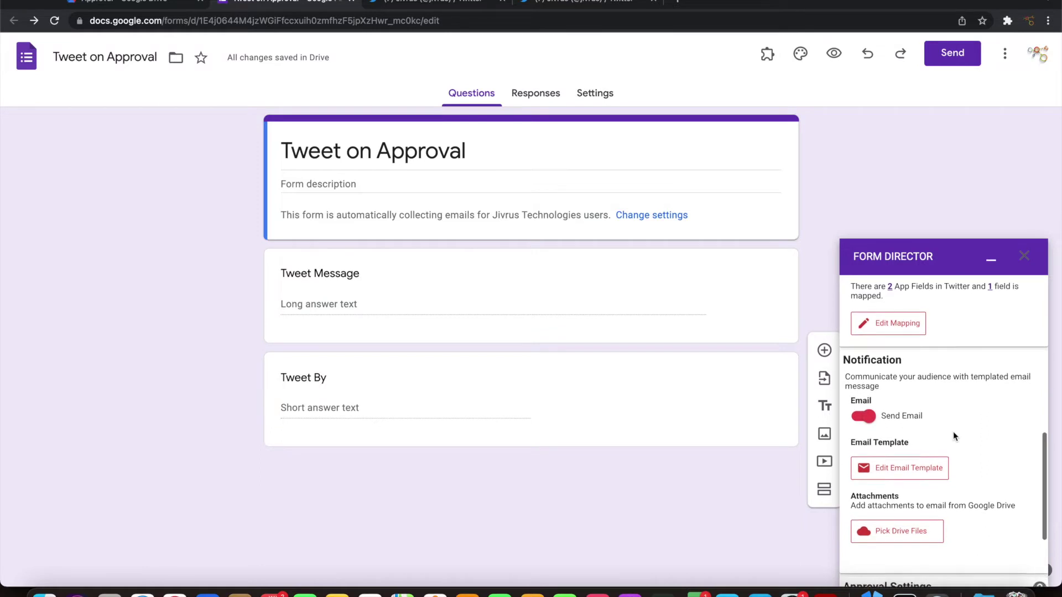
click(861, 417)
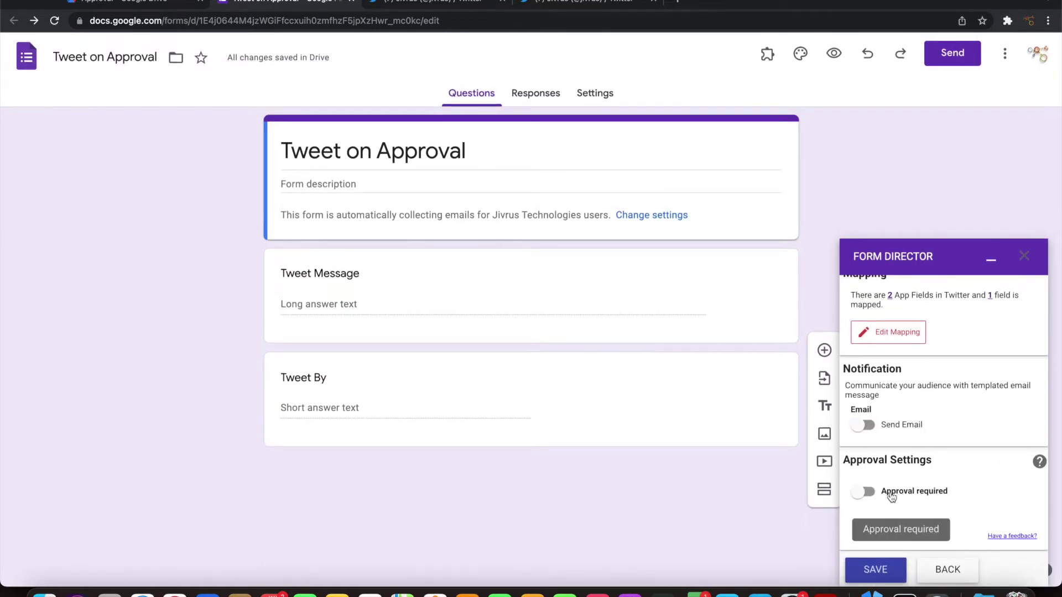
click(891, 497)
Fill Requestor Name with ${Tweet By} from the form fields
scroll(930, 437, down, 4)
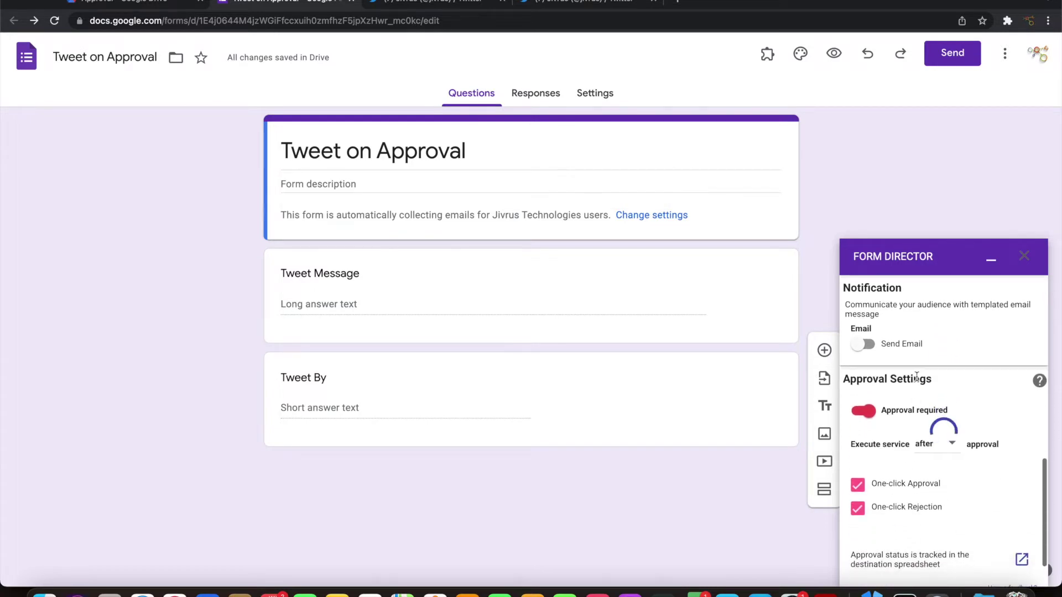
scroll(940, 382, down, 2)
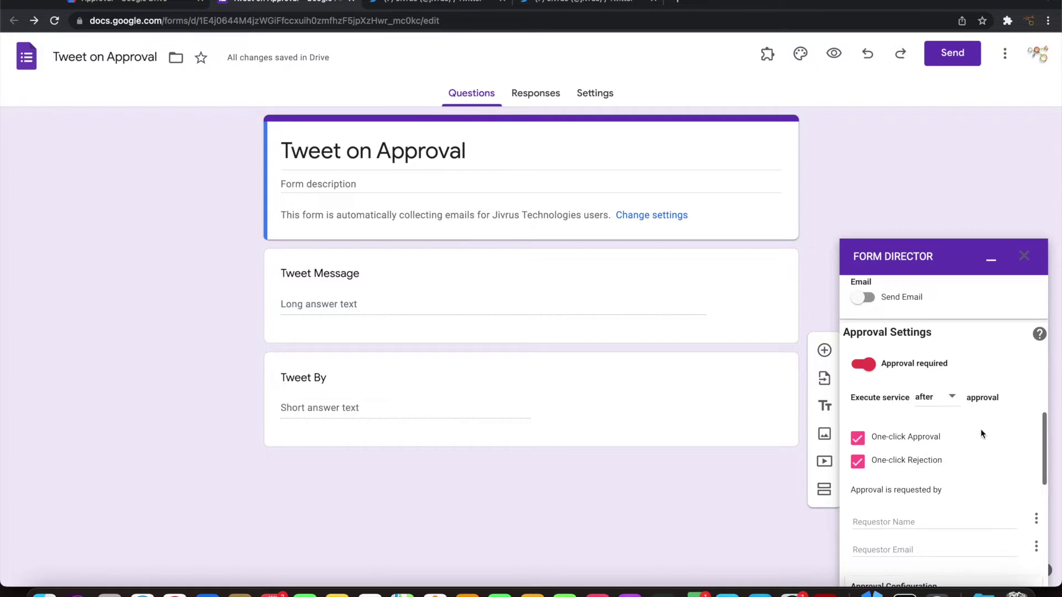
scroll(981, 445, down, 4)
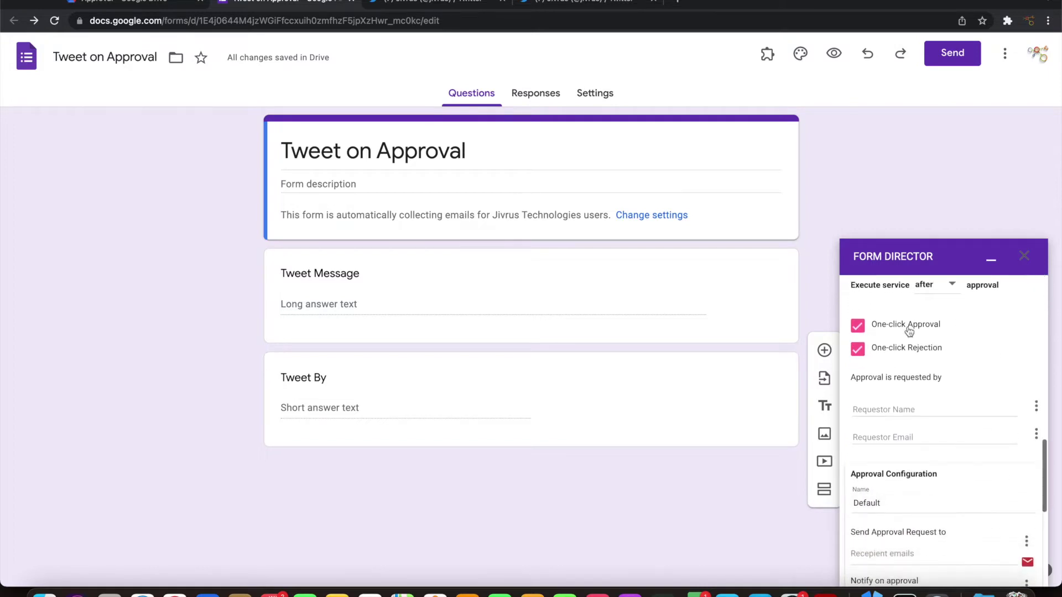
click(943, 408)
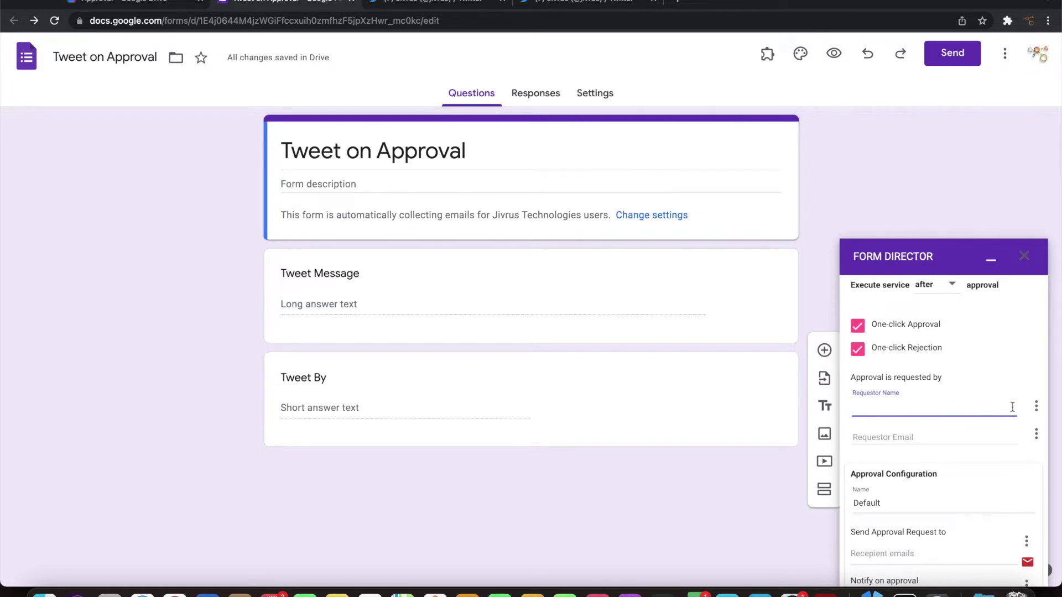
click(1035, 408)
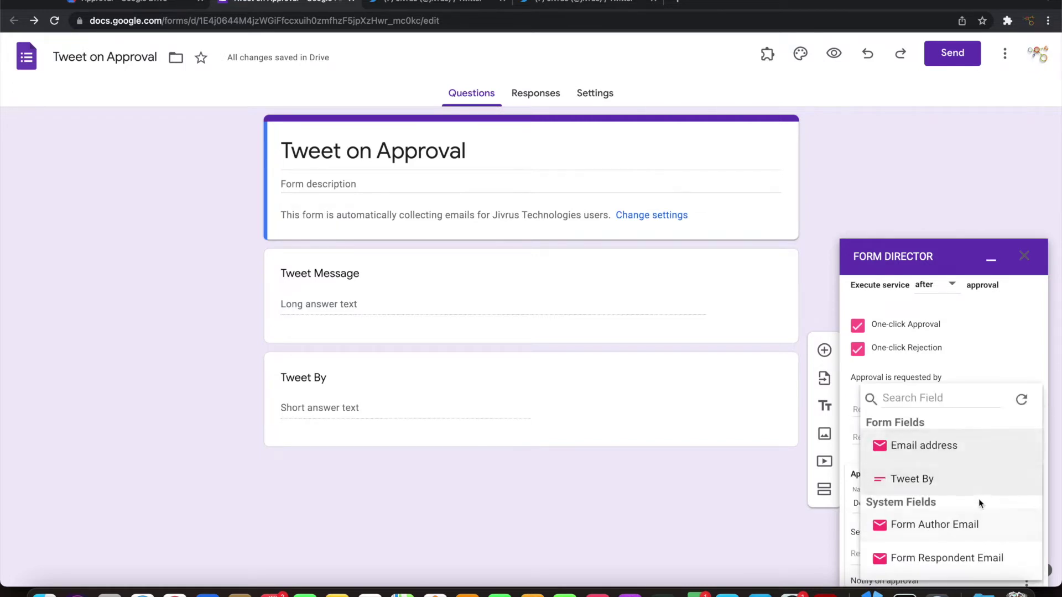
click(921, 480)
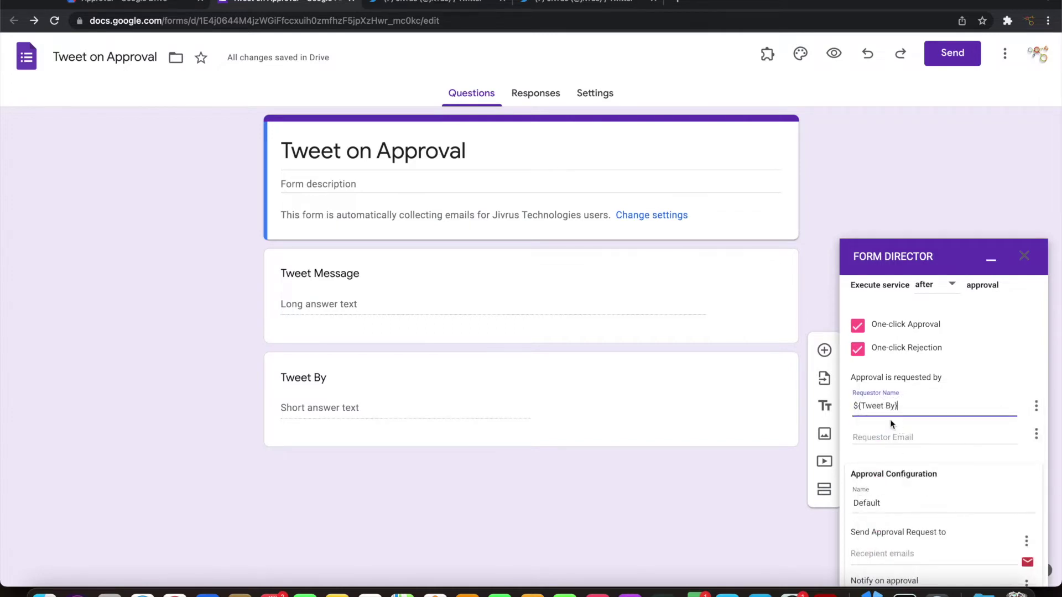
click(945, 437)
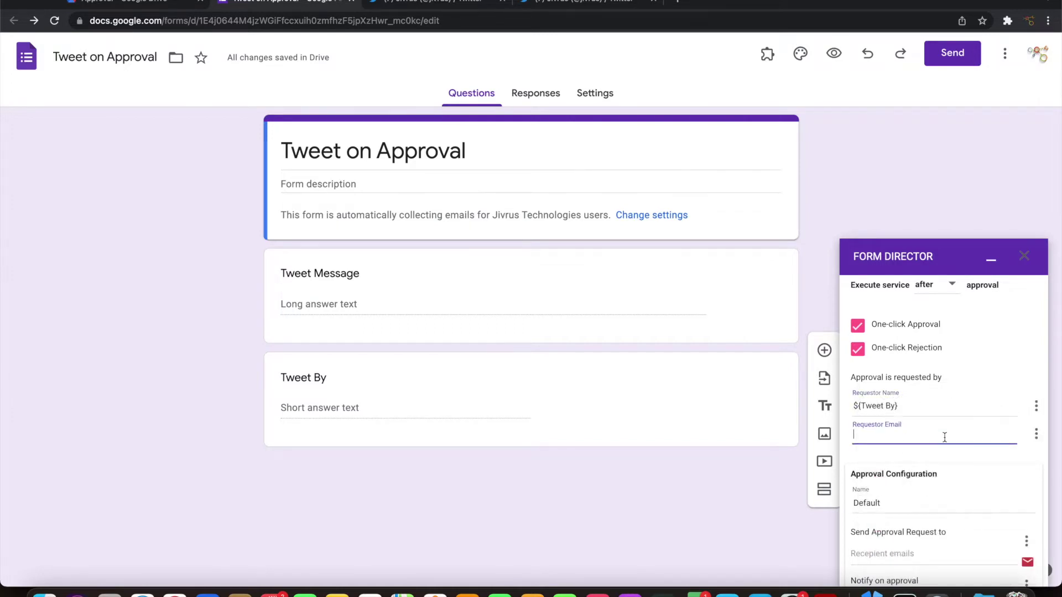
click(1037, 435)
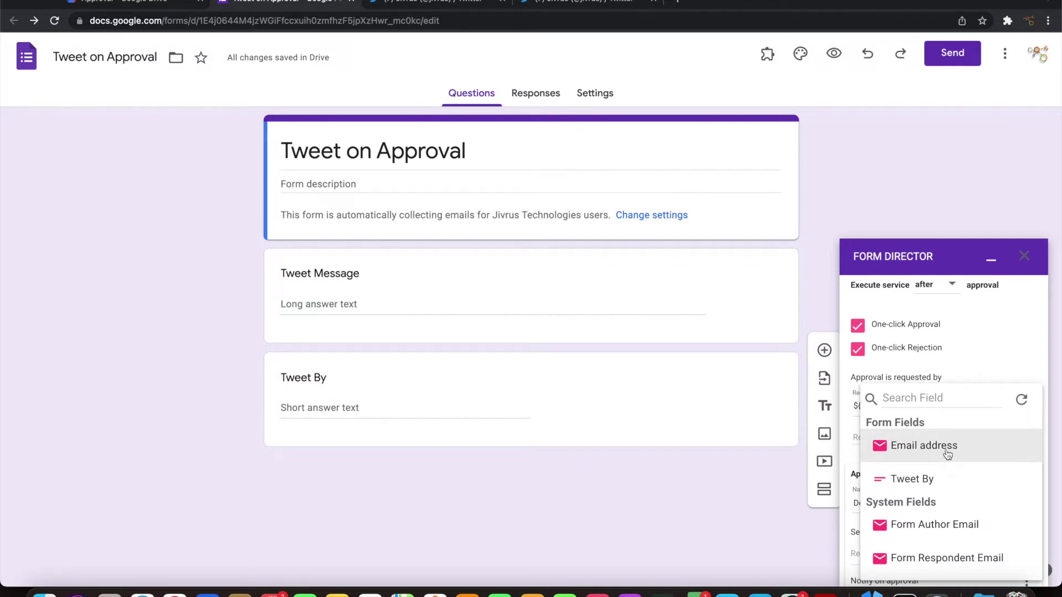
Set Requestor Email to ${Email address} and enter the approver's email address
click(947, 451)
scroll(943, 469, down, 5)
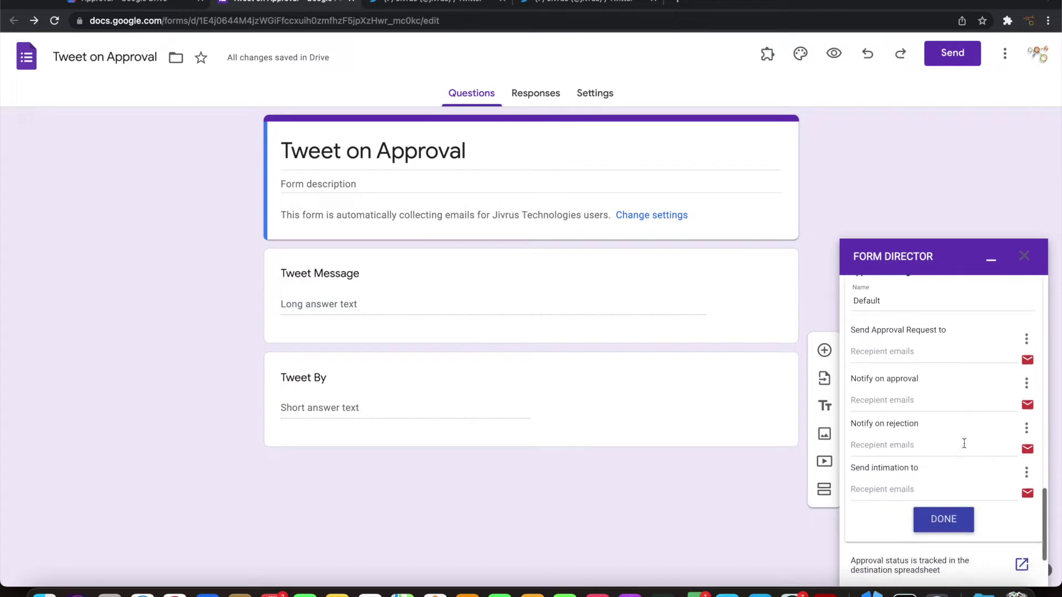
click(925, 352)
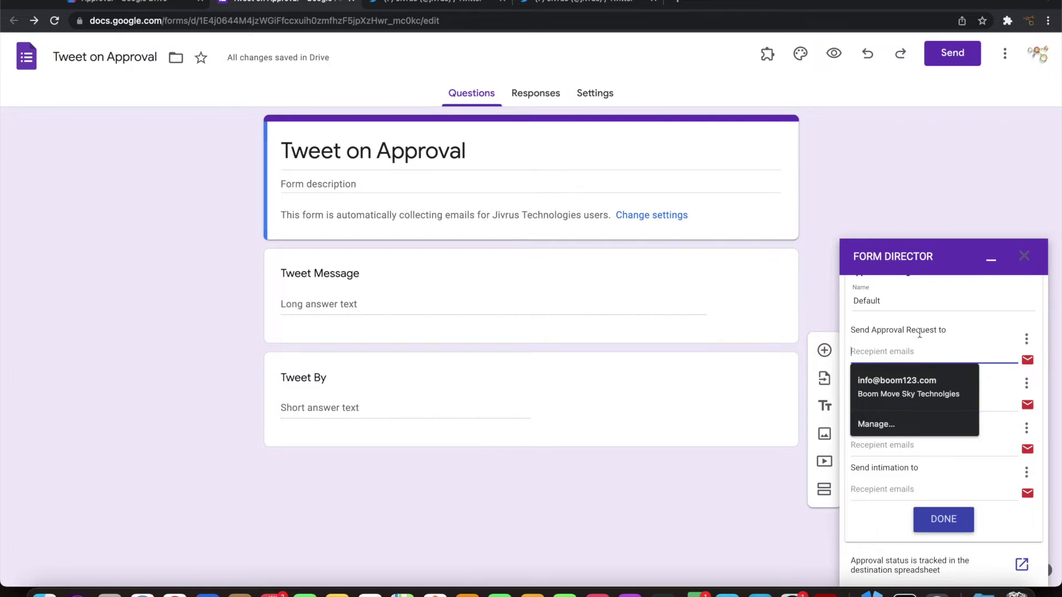
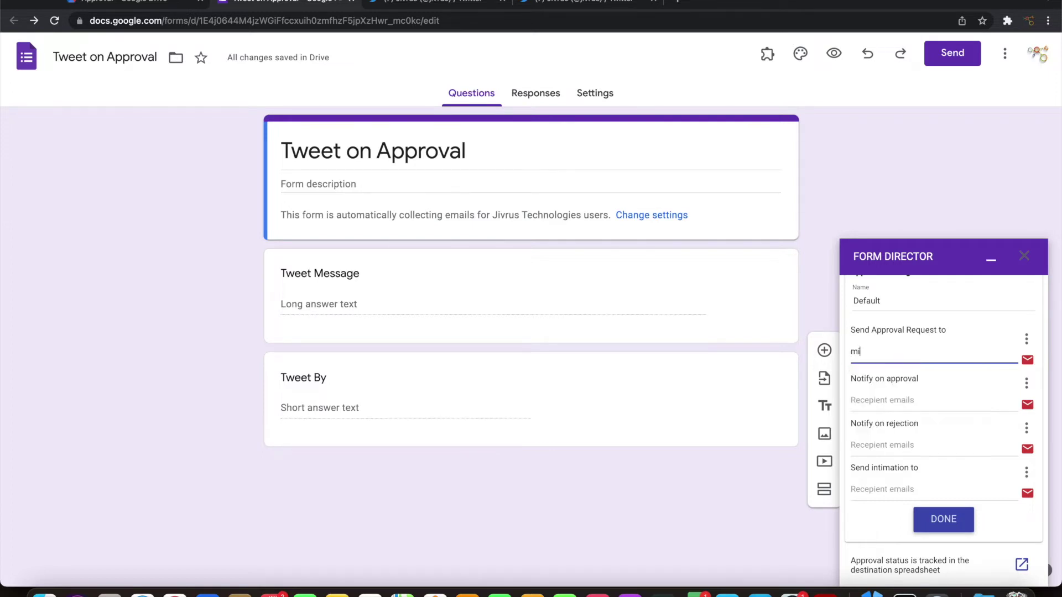
click(968, 405)
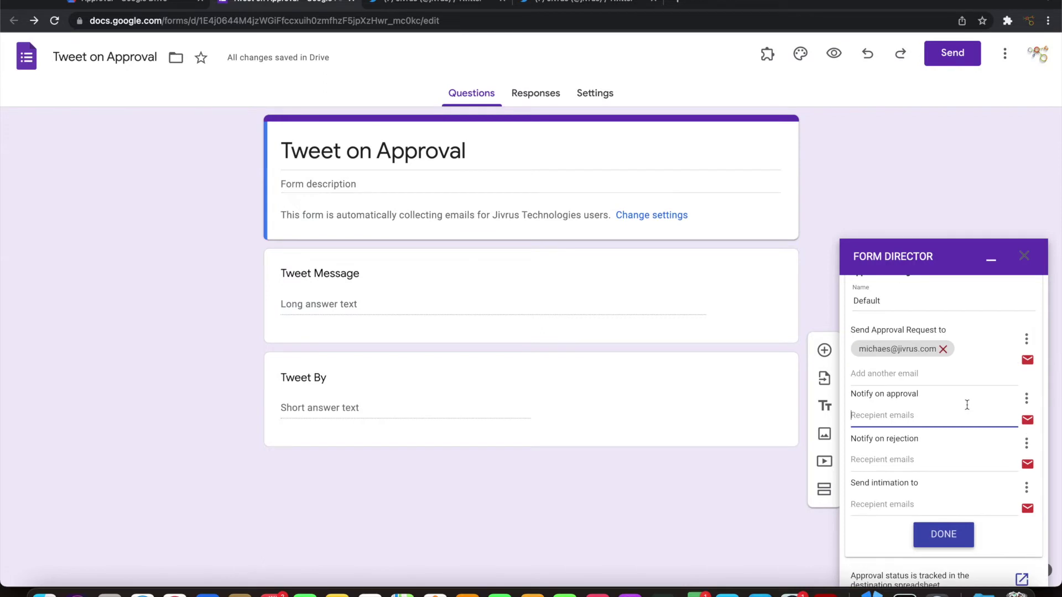
Notify ${Email address} on both approval and rejection, then finish the approval setup
click(1028, 400)
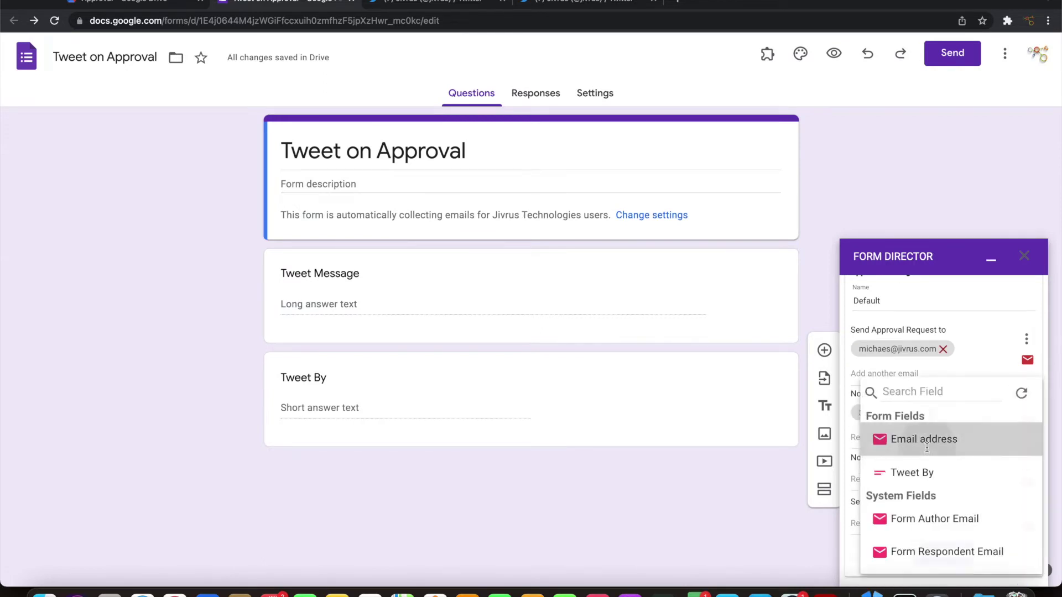
click(928, 444)
scroll(927, 447, down, 3)
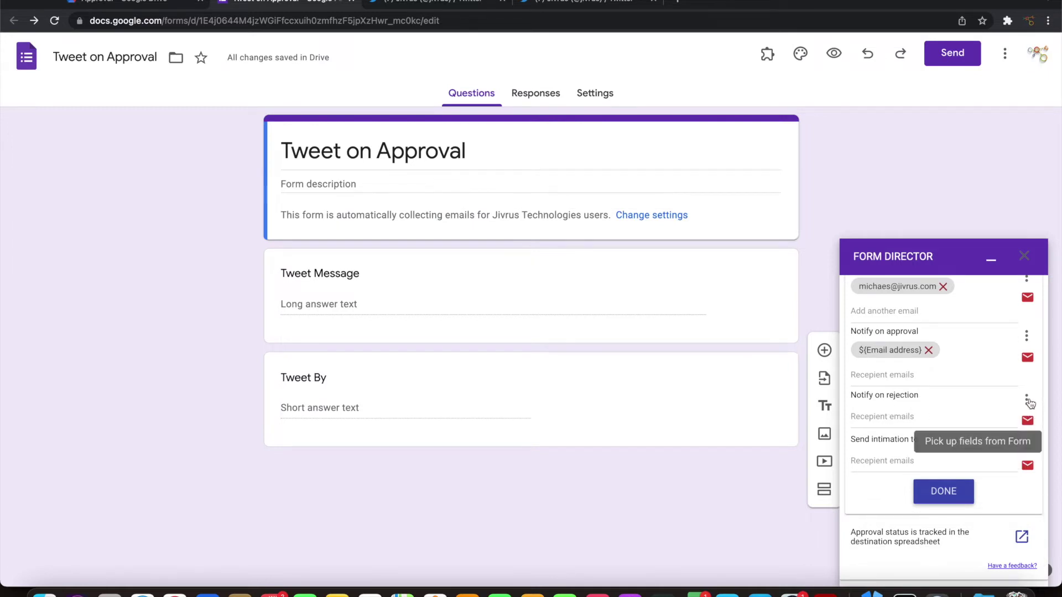
click(1027, 399)
click(939, 440)
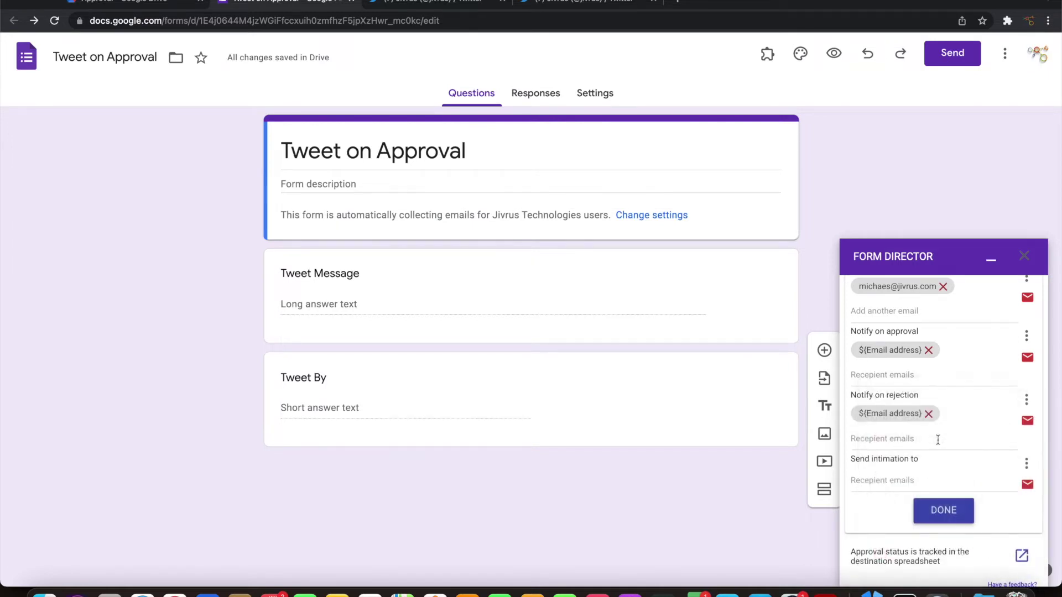
scroll(939, 440, down, 2)
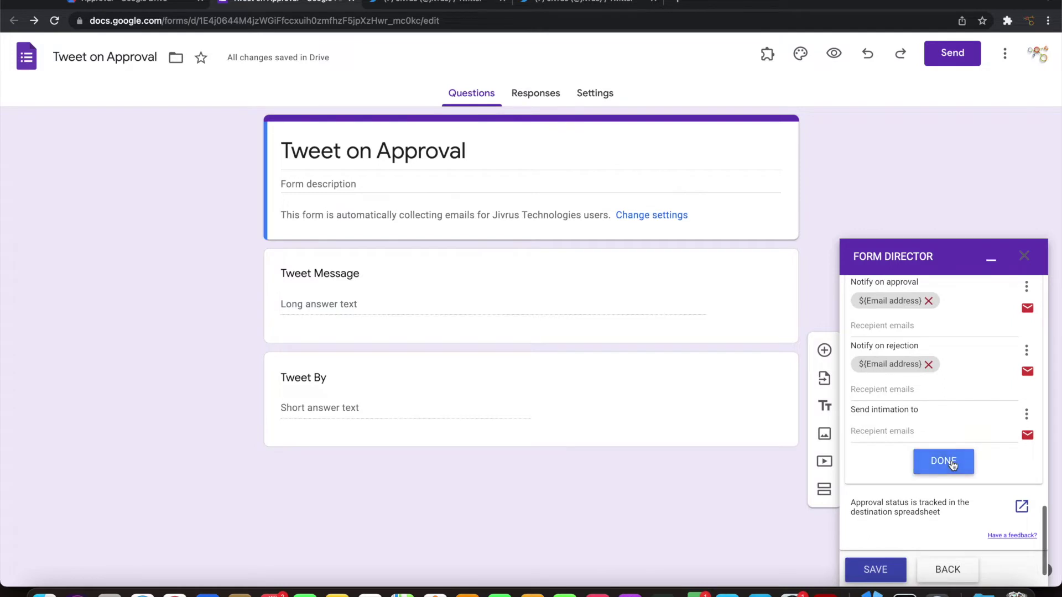
click(950, 462)
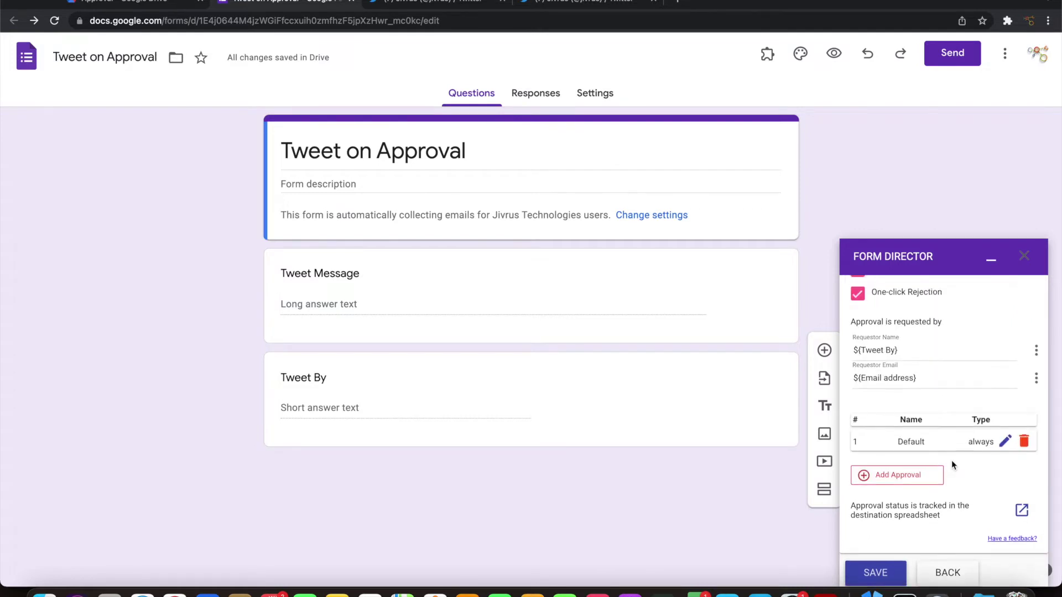
Reopen the Default approval rule, review it, and close it again
scroll(952, 460, up, 3)
scroll(951, 460, down, 3)
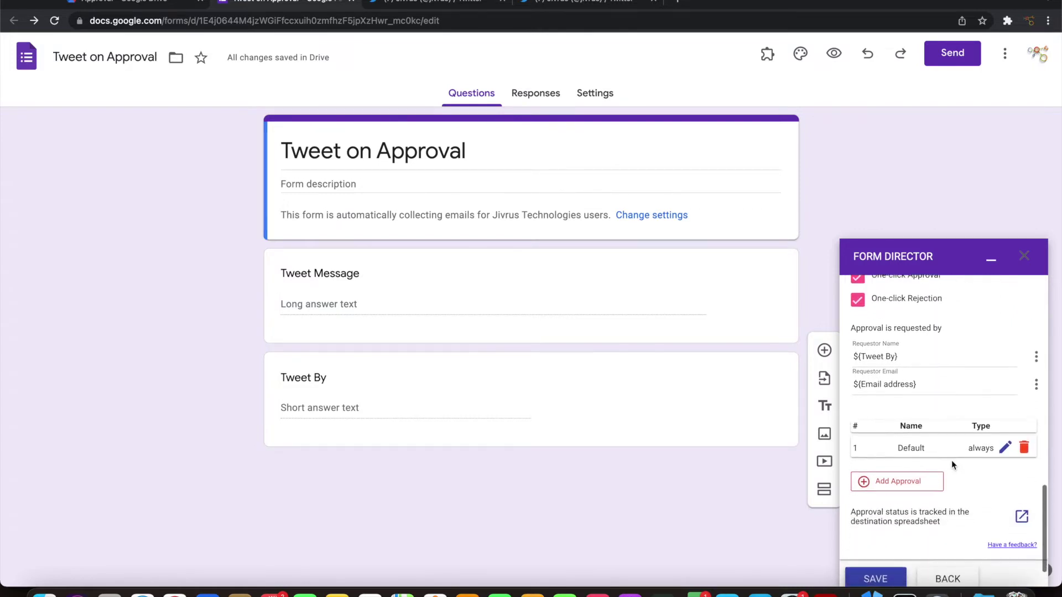
click(1005, 448)
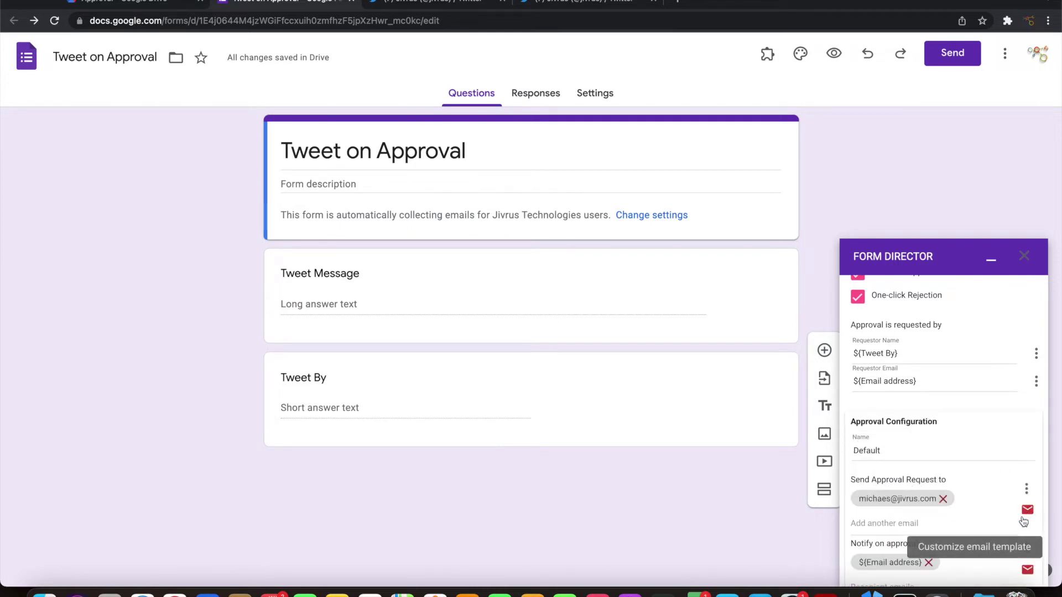
scroll(992, 512, down, 5)
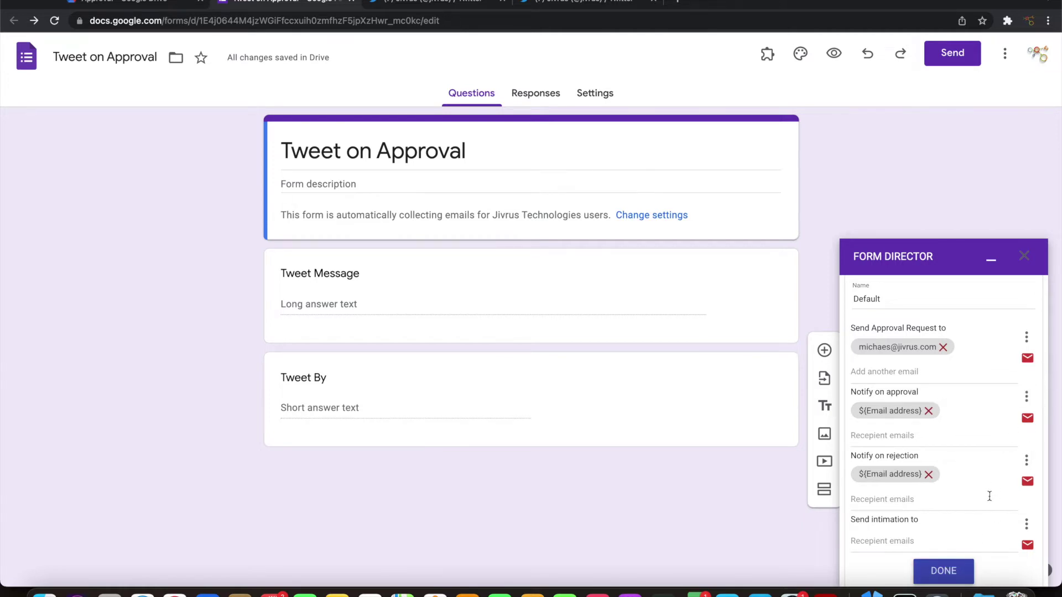
click(948, 570)
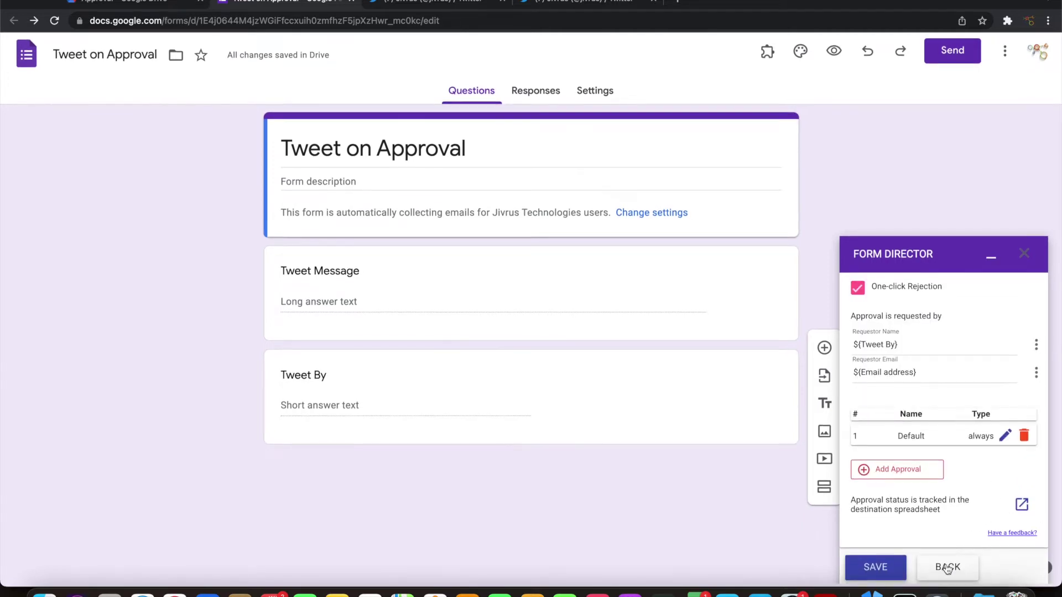
Review the service settings and save the Post Tweet on Approval service
scroll(967, 458, up, 15)
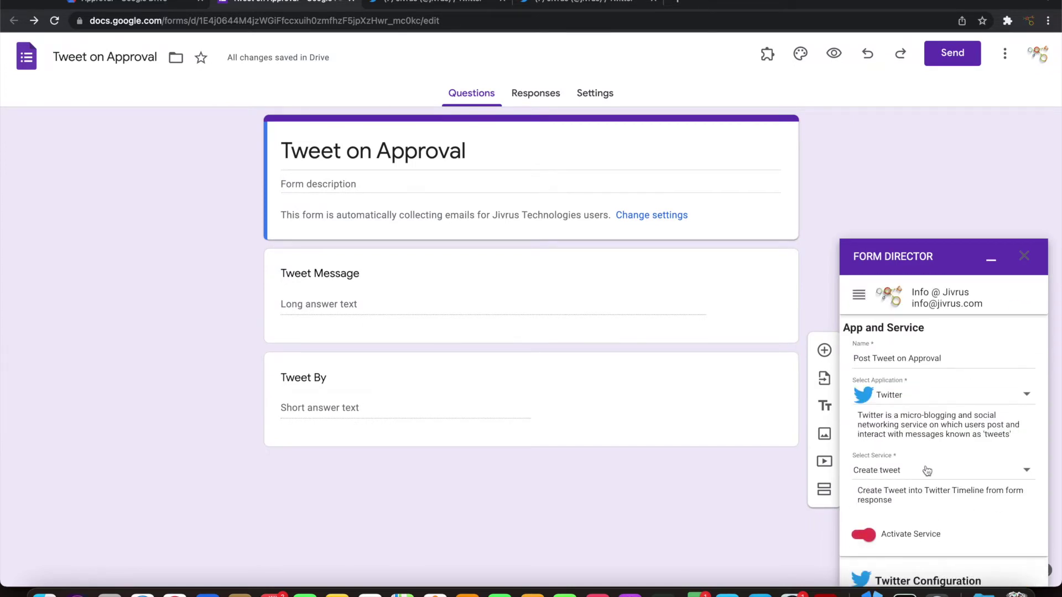
scroll(916, 467, down, 5)
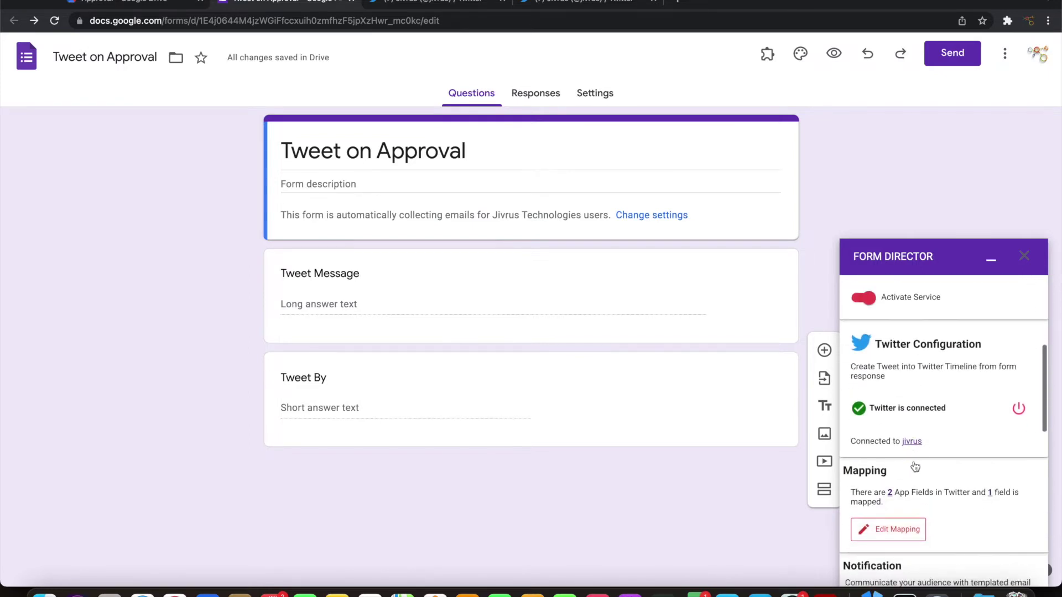
scroll(900, 442, down, 3)
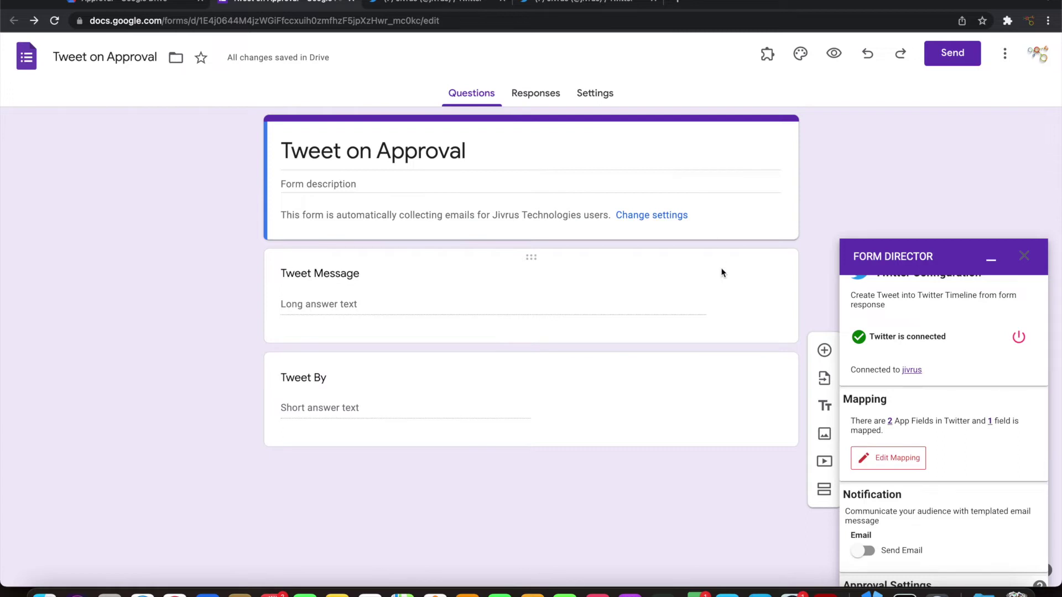
scroll(952, 443, down, 5)
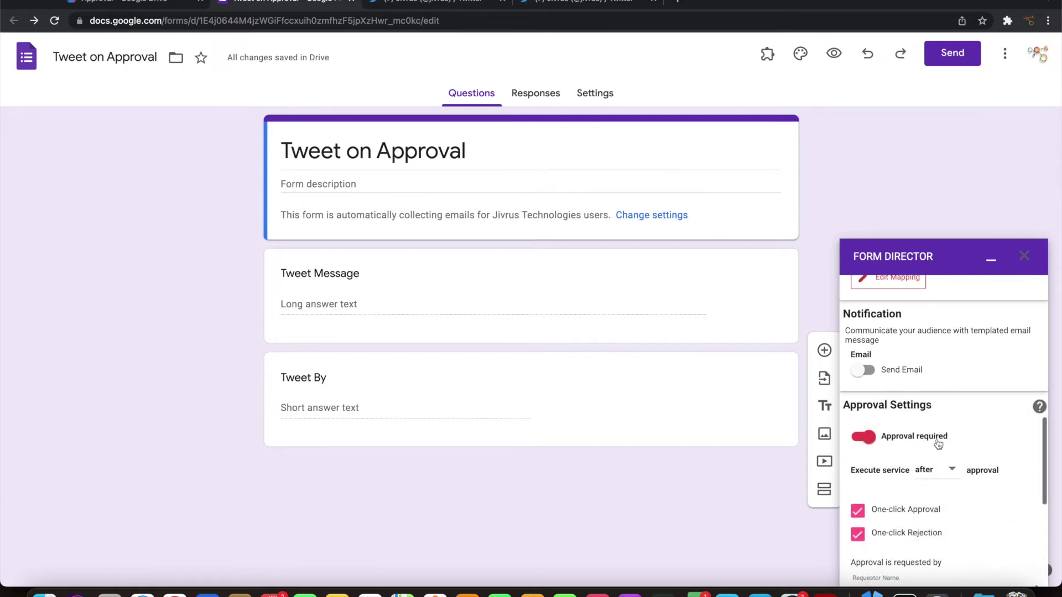
scroll(982, 517, down, 5)
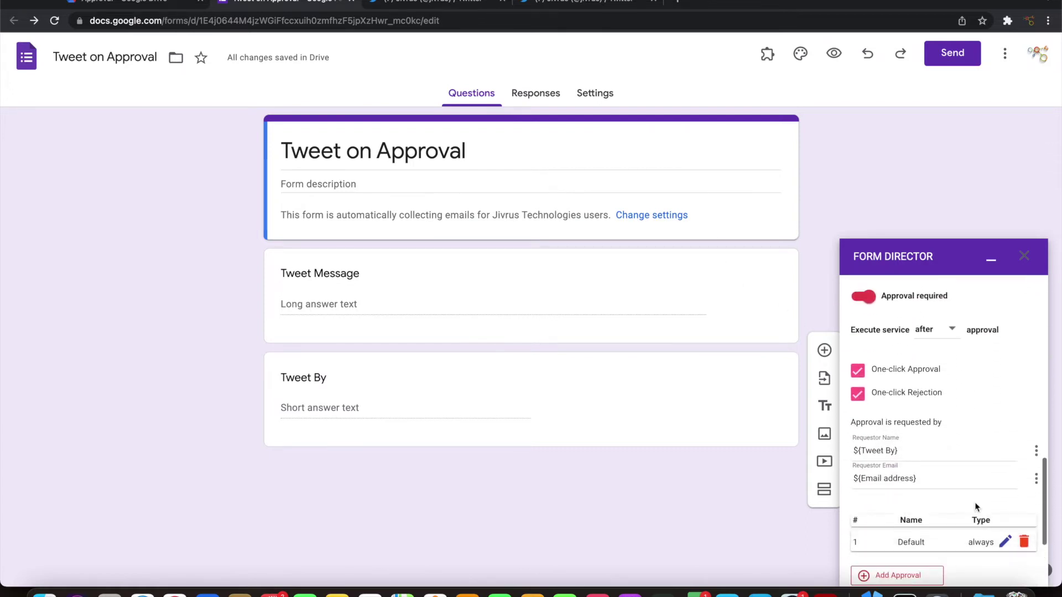
scroll(974, 485, down, 3)
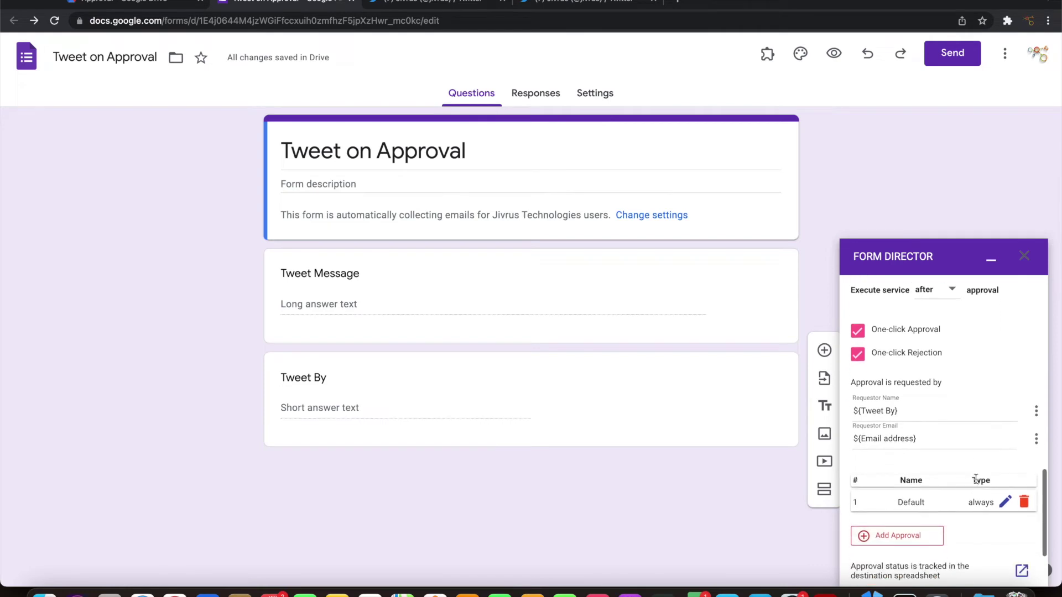
click(880, 572)
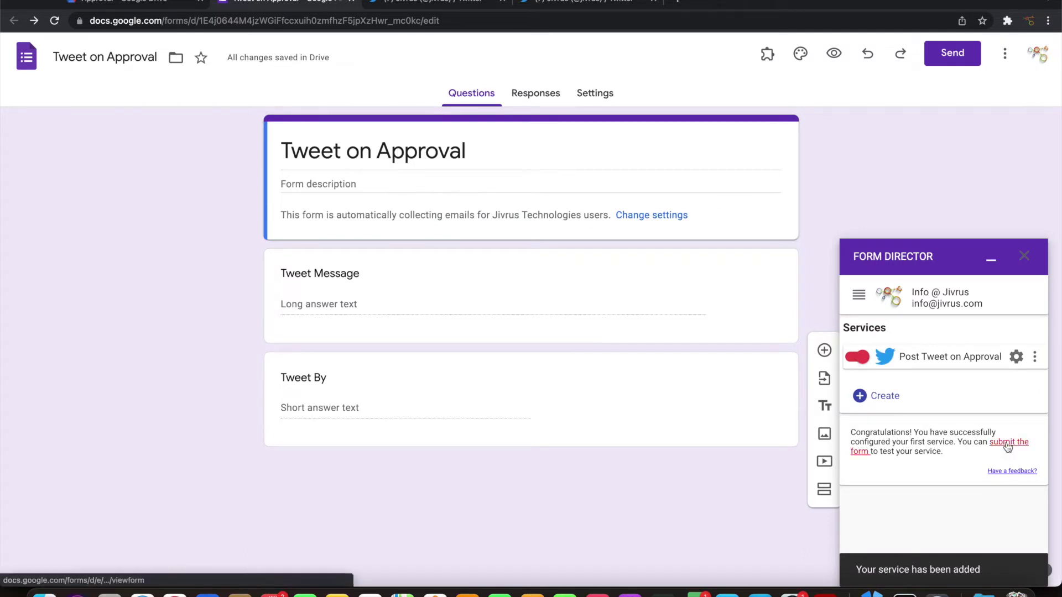
click(1009, 442)
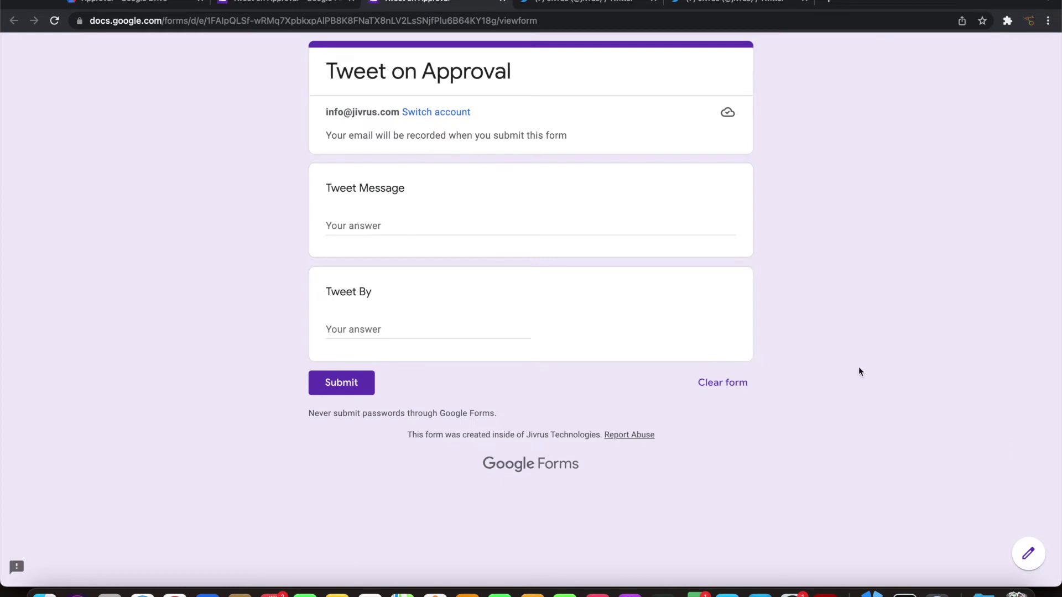
Submit a test response: message 'This is a test tweet message, submitted from Google Forms, and approved via Form Director' plus a sender name
click(426, 220)
text(This is a test t)
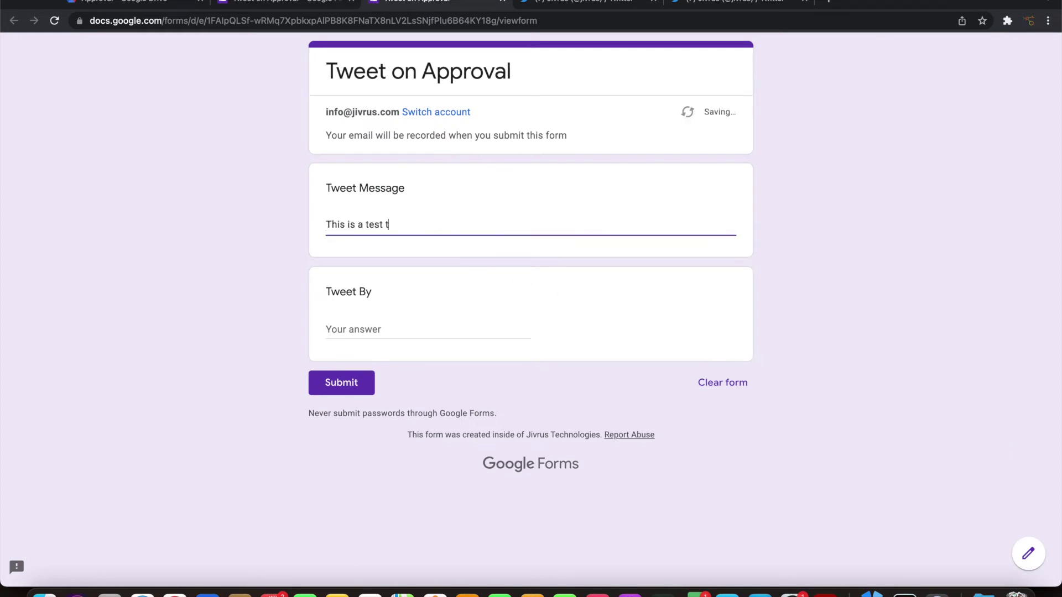
text(weet message, submitted from )
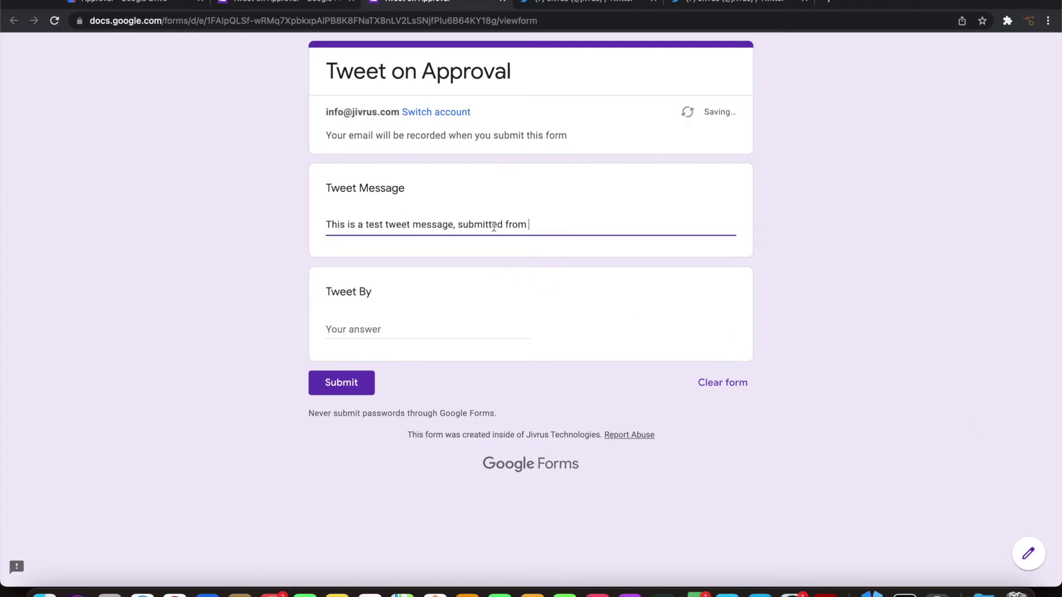
text(Google Forms, and approved via Form Director)
key(Tab)
text(Info )
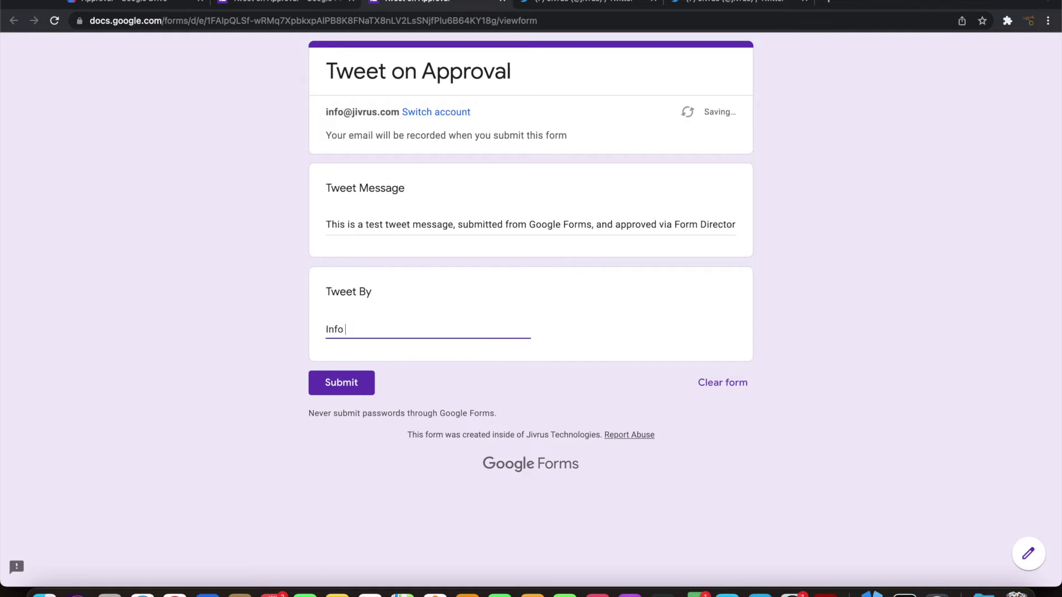
text(@ Jivrus)
click(353, 384)
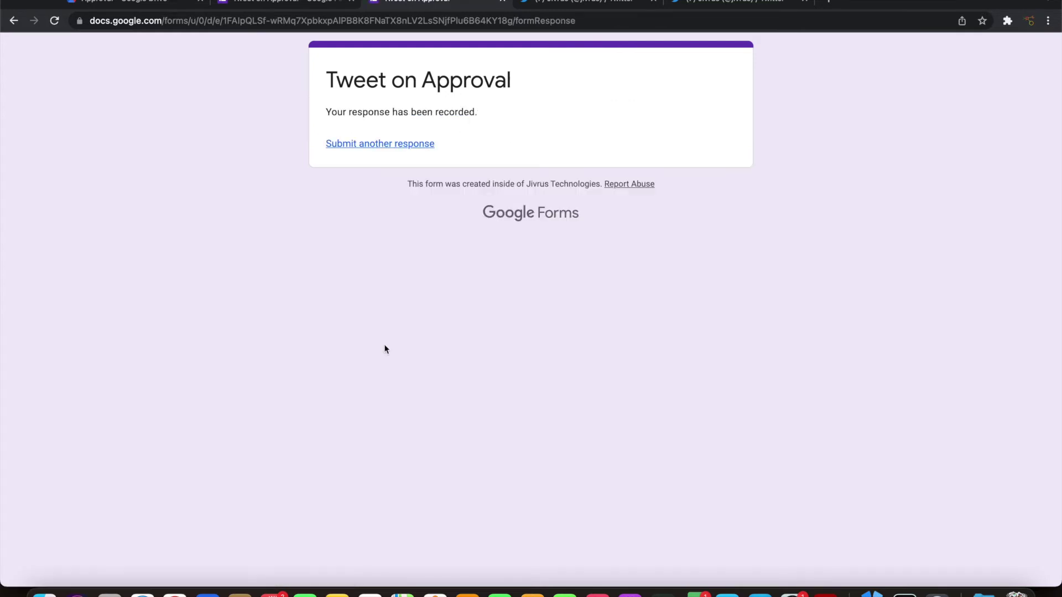
click(543, 5)
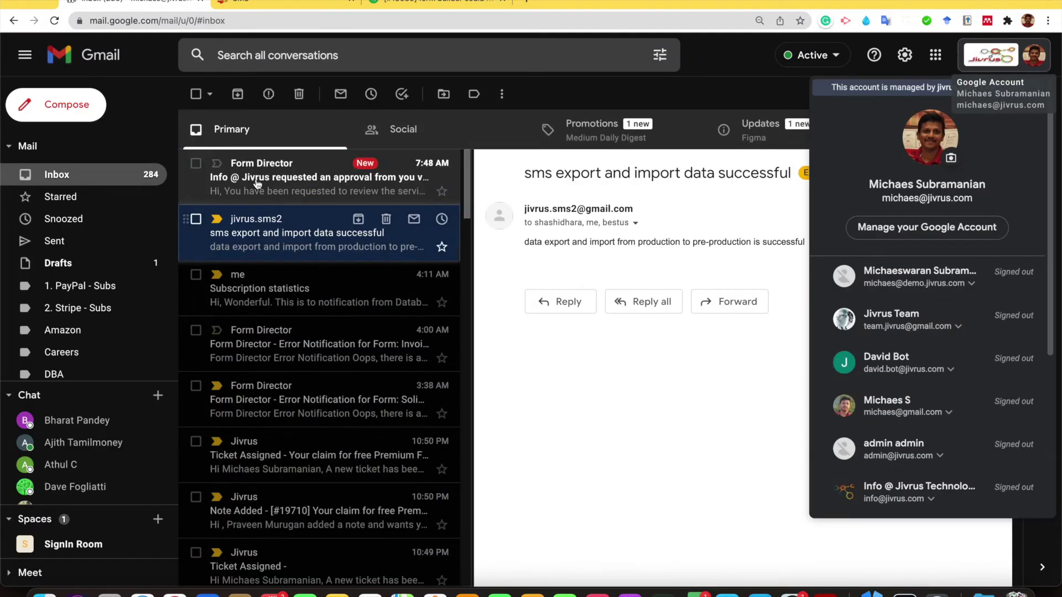
Open the Form Director approval request email in Gmail
click(266, 178)
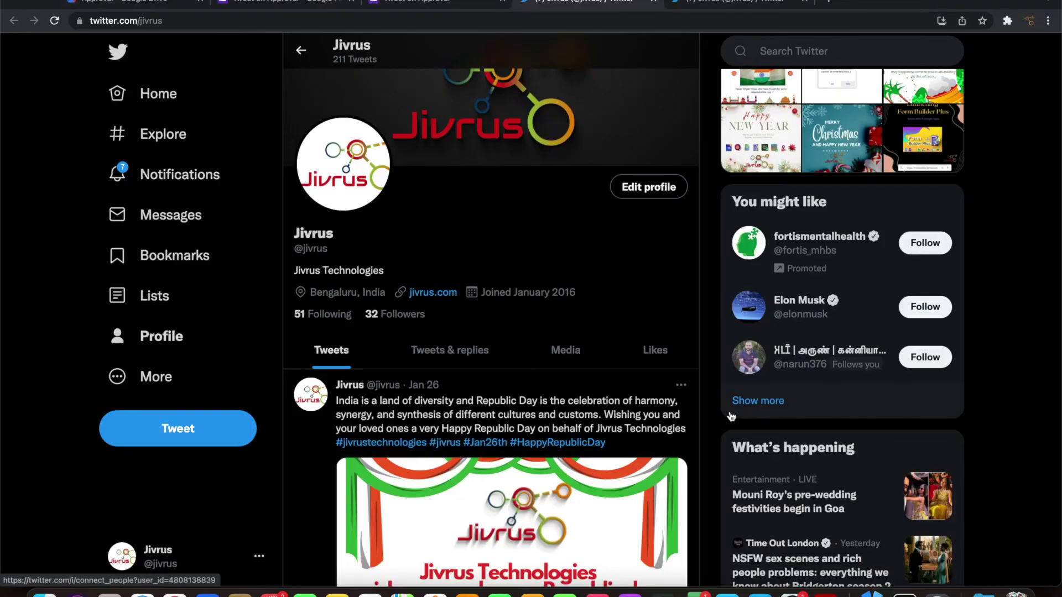
Check the newest tweet on the Twitter profile, then return to the form editor
scroll(657, 301, up, 1)
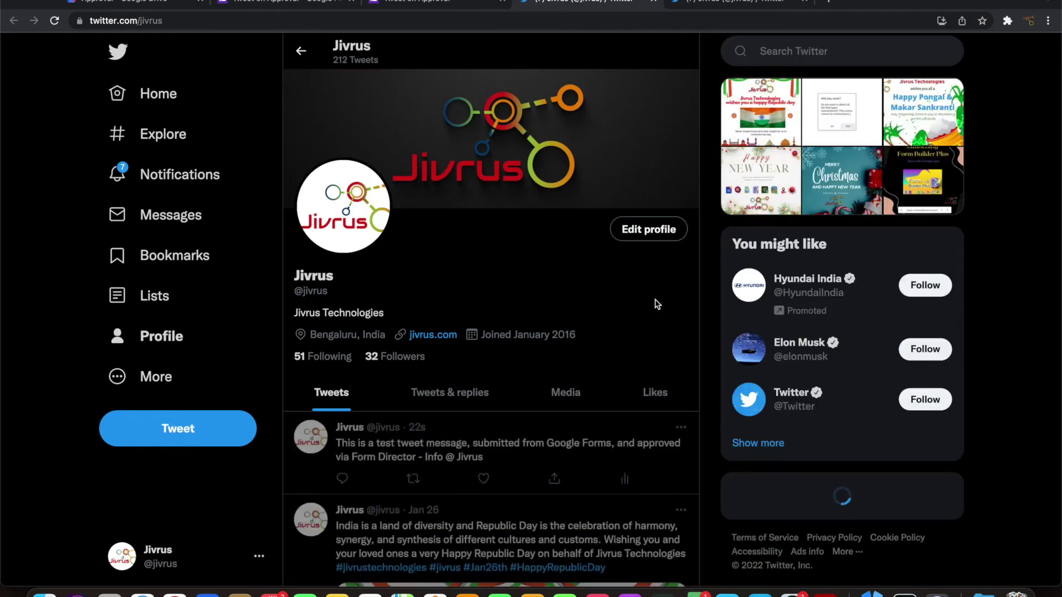
scroll(655, 302, down, 3)
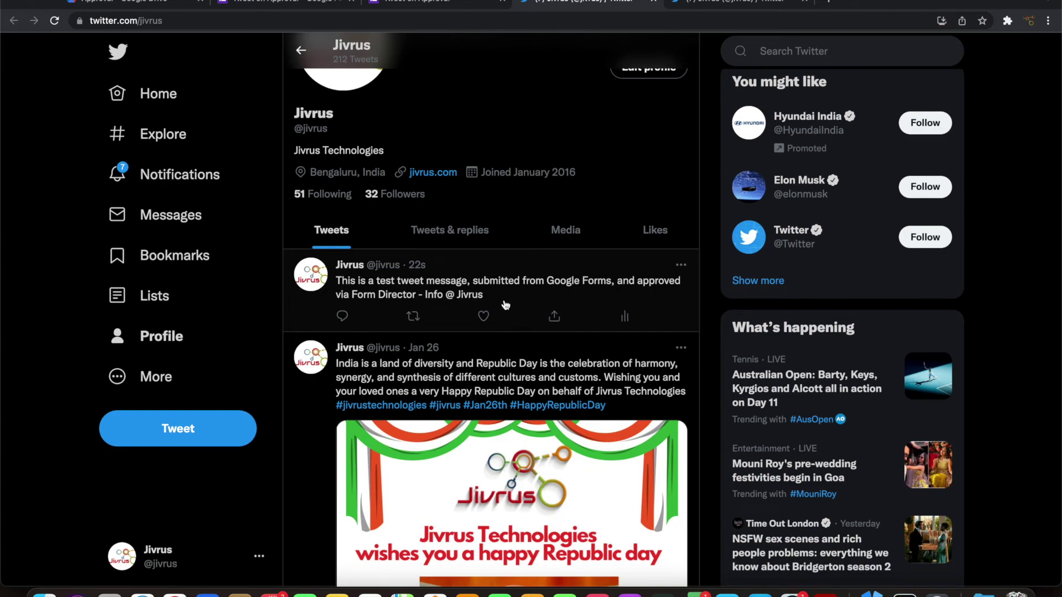
key(super+2)
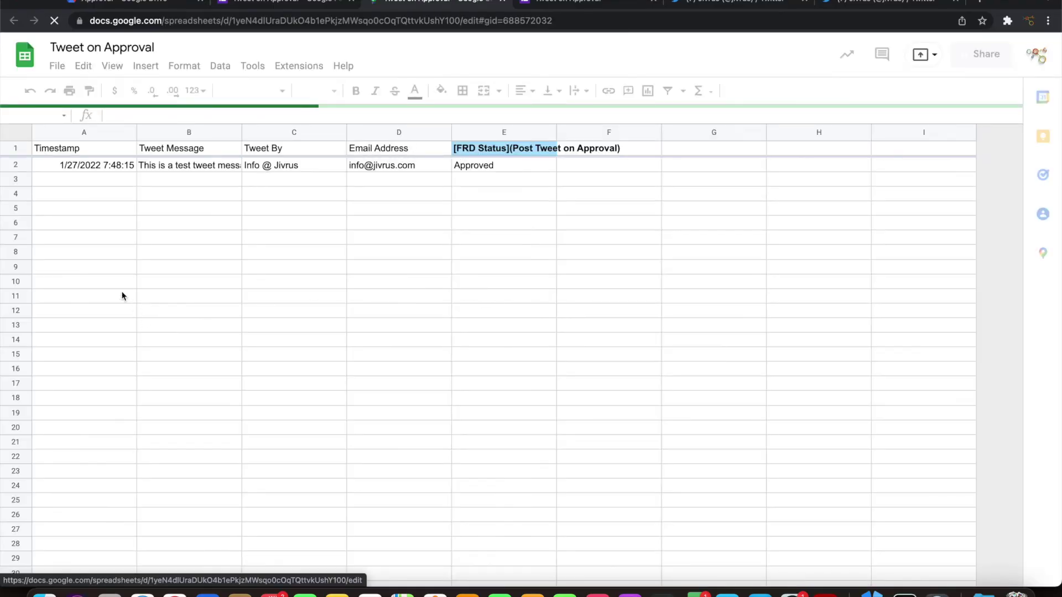
Auto-fit the FRD Status column, check E2's approver, and review Responded At on the Detailed Approval sheet
double_click(555, 128)
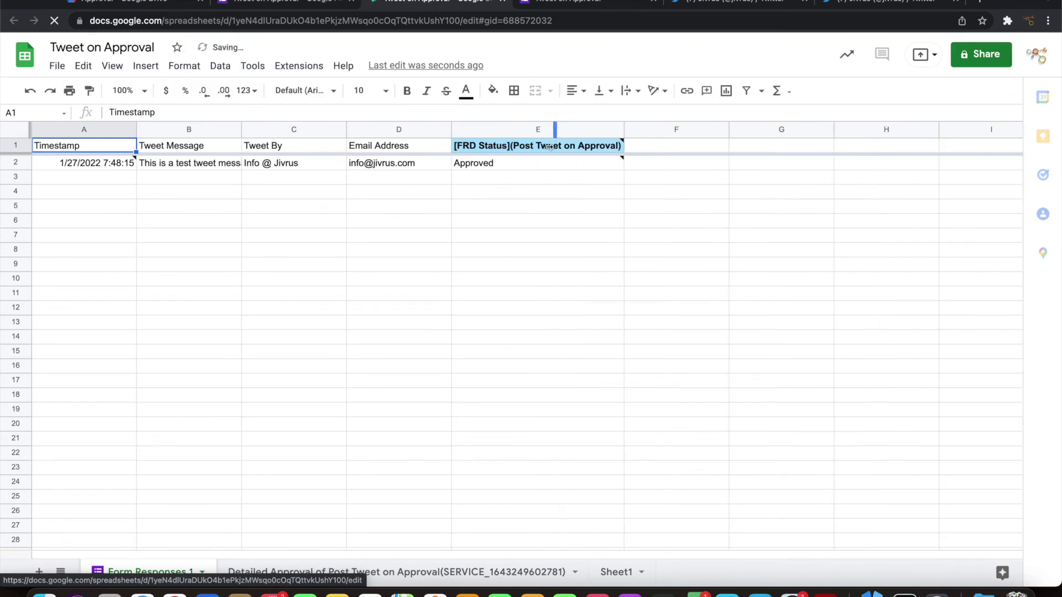
click(474, 164)
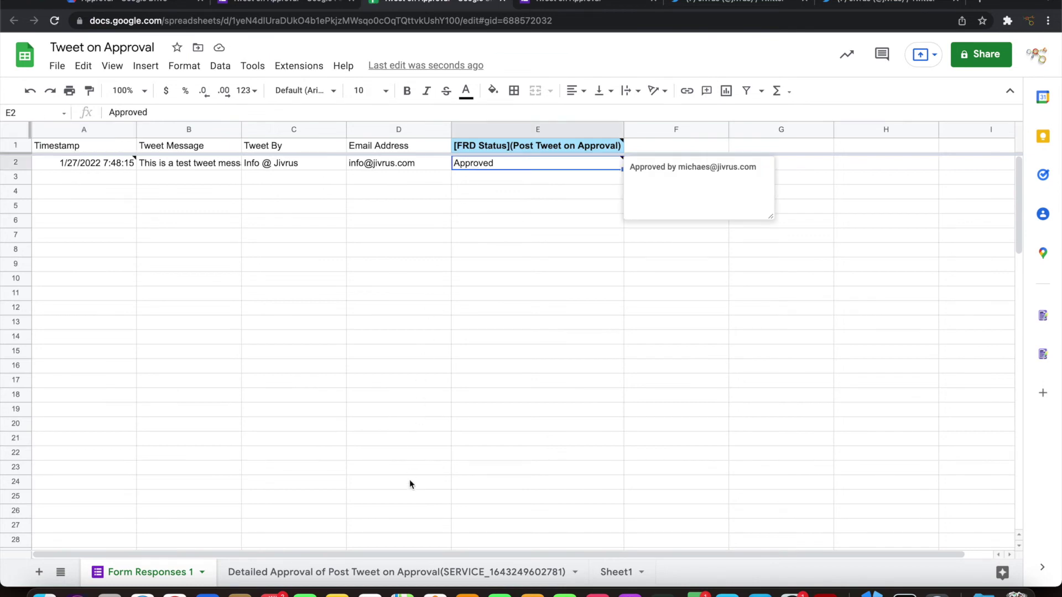
click(373, 574)
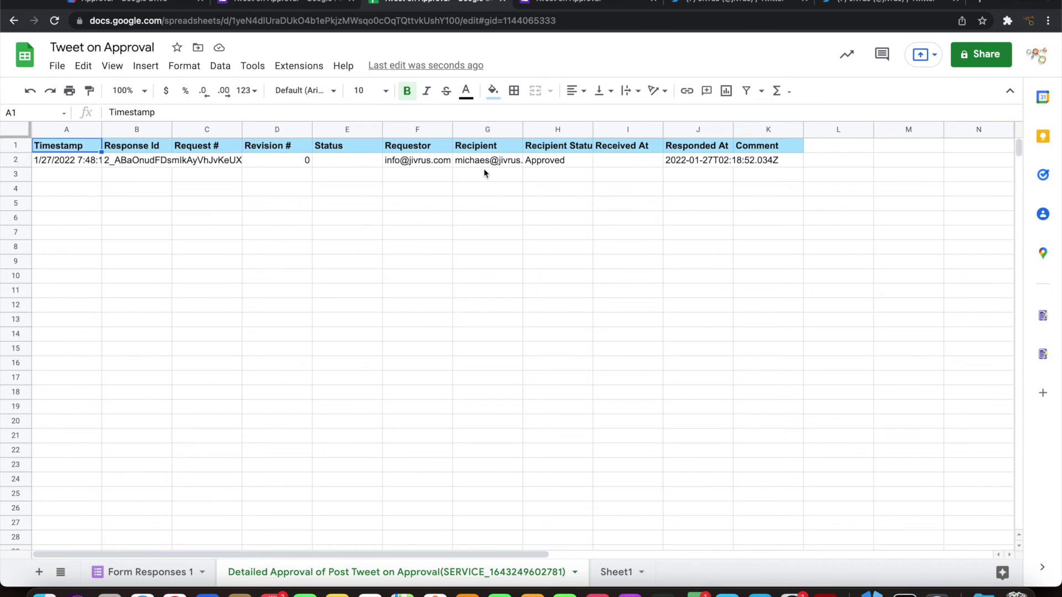
click(688, 163)
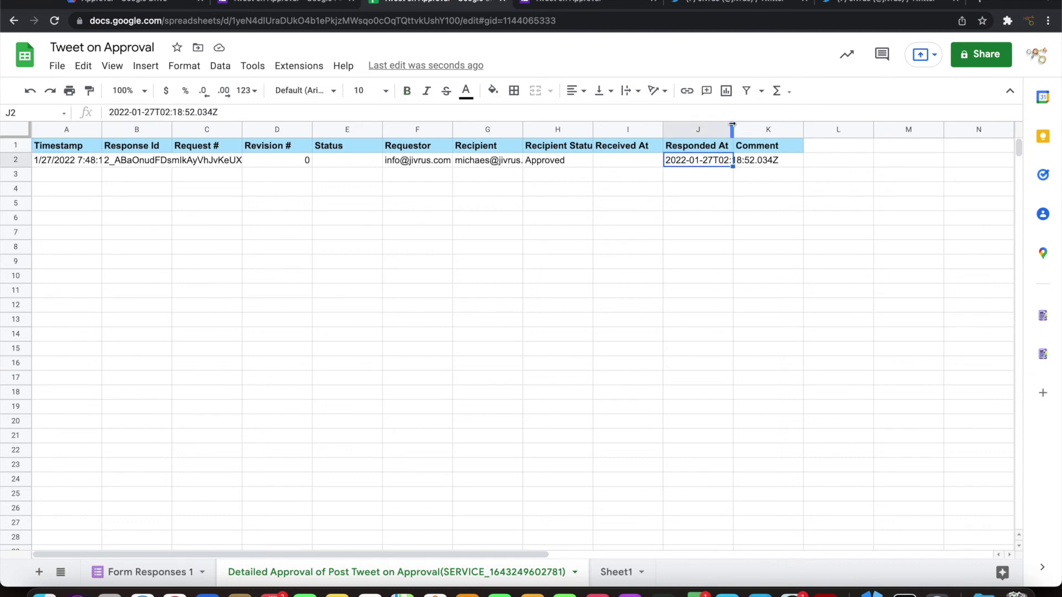
click(732, 124)
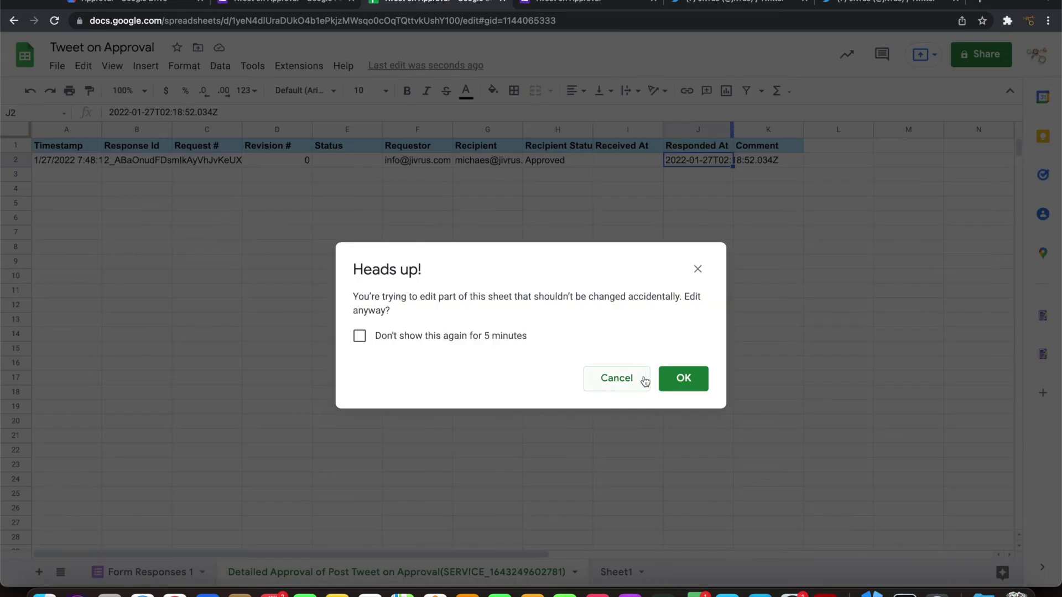
click(666, 381)
key(super+w)
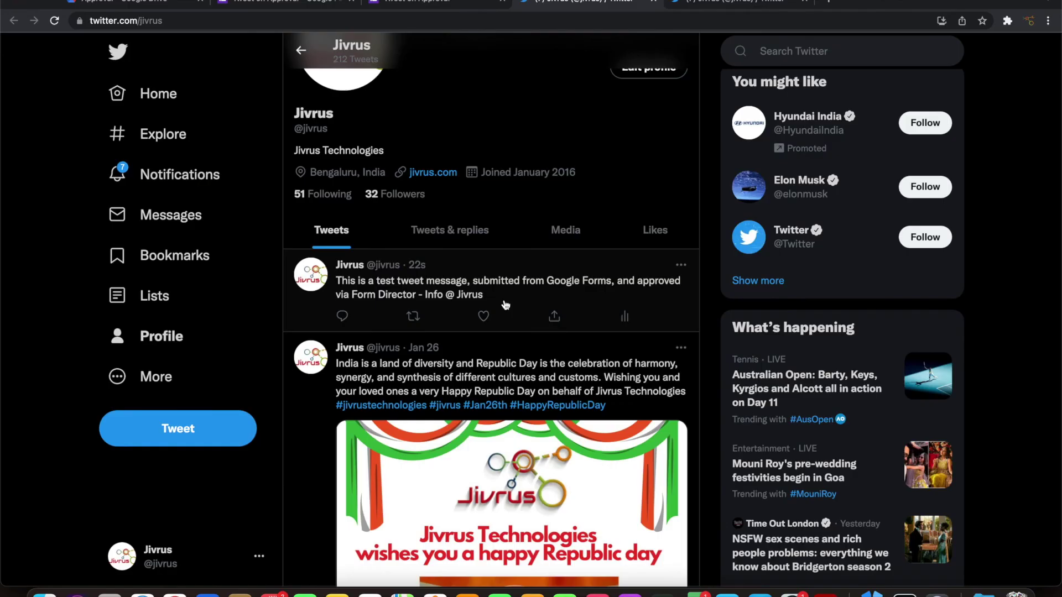